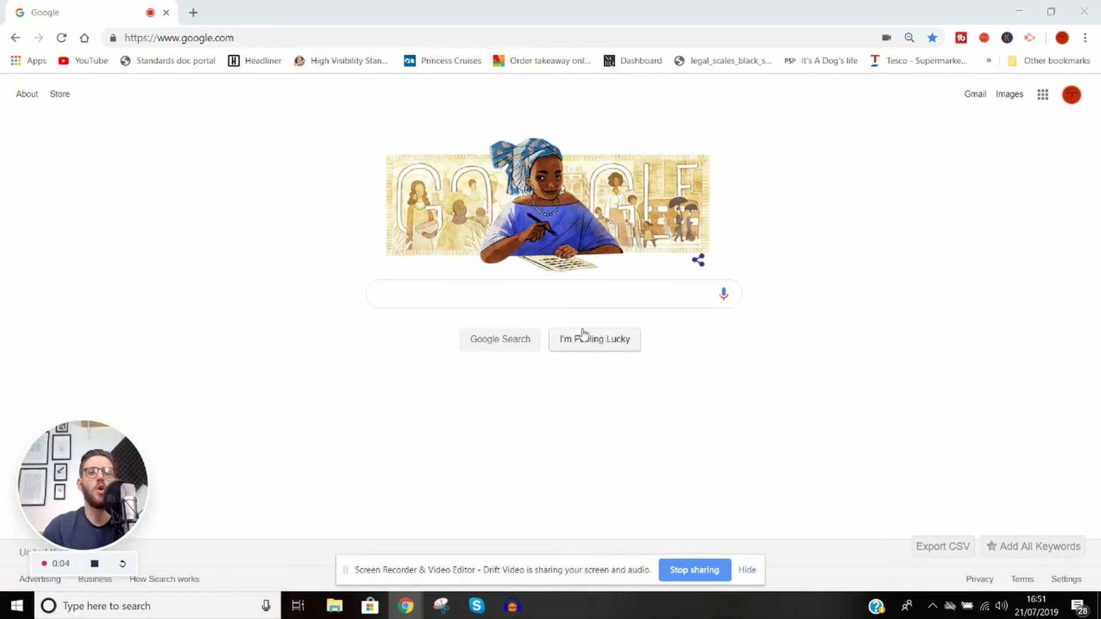
Step: Search Google for 'hse risk assessment' by picking it from the suggestions for 'HSE Risk'
{"action": "left_click", "coordinate": [532, 295]}
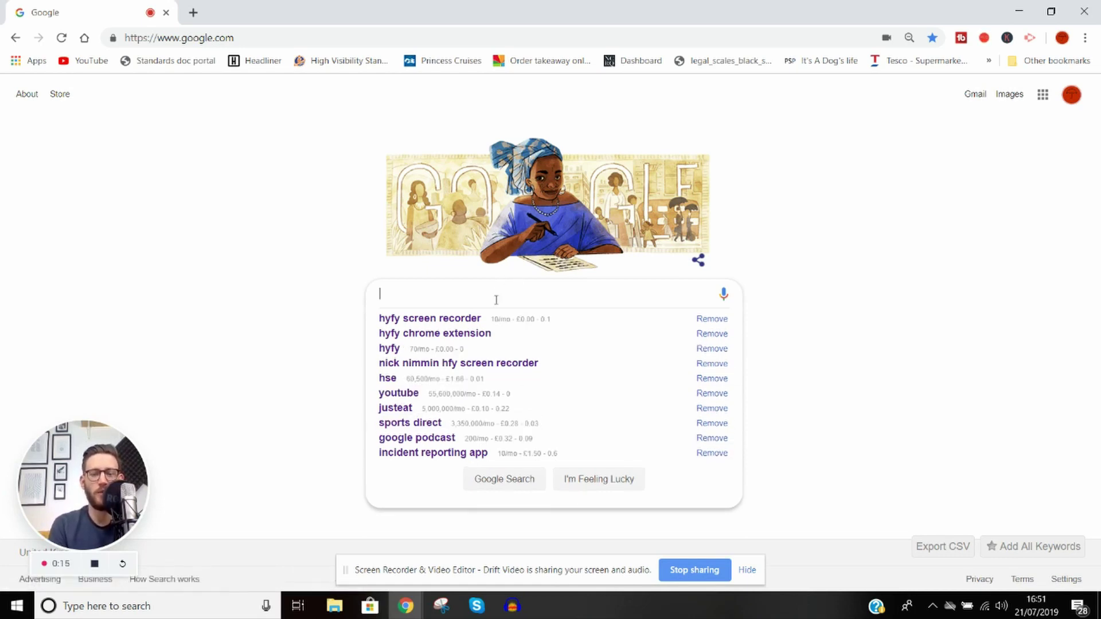
{"action": "type", "text": "HSE "}
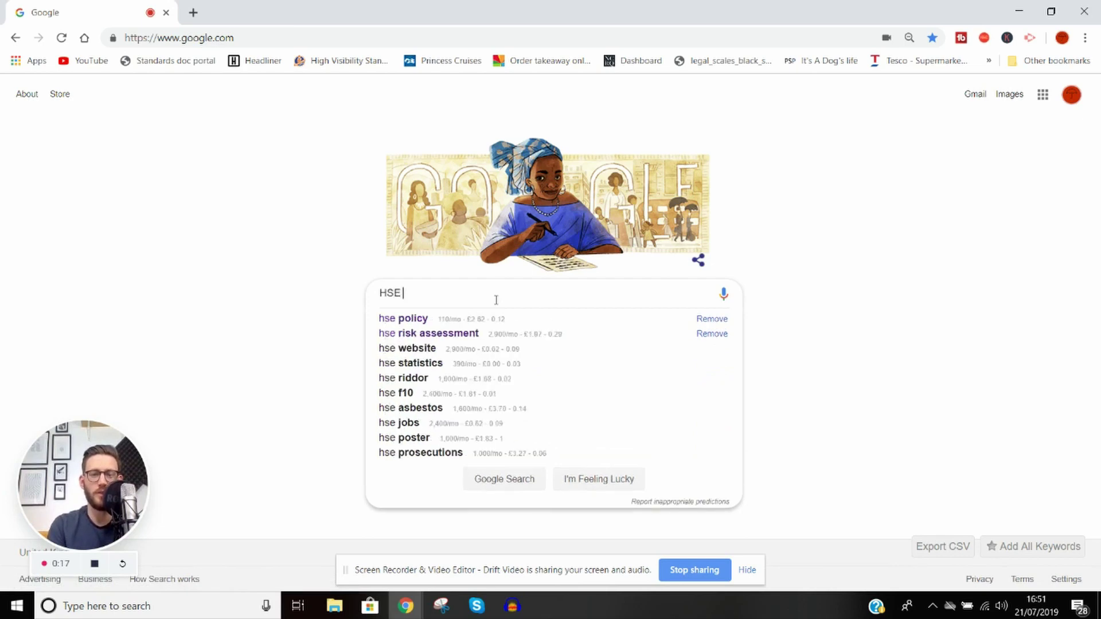
{"action": "type", "text": "Risk"}
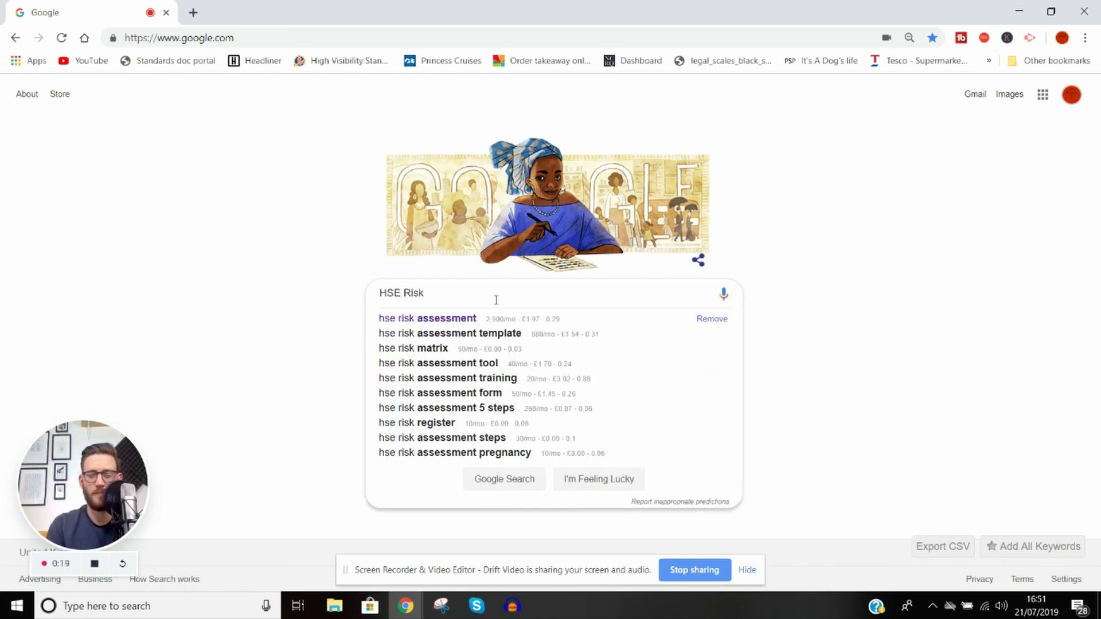
{"action": "key", "text": "Down"}
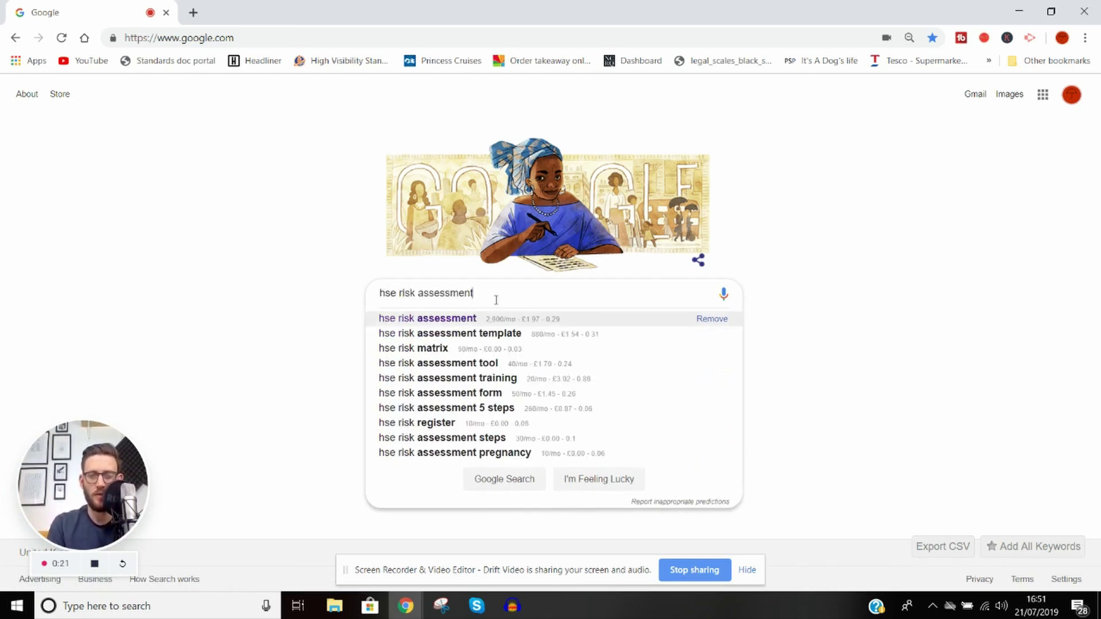
{"action": "key", "text": "Return"}
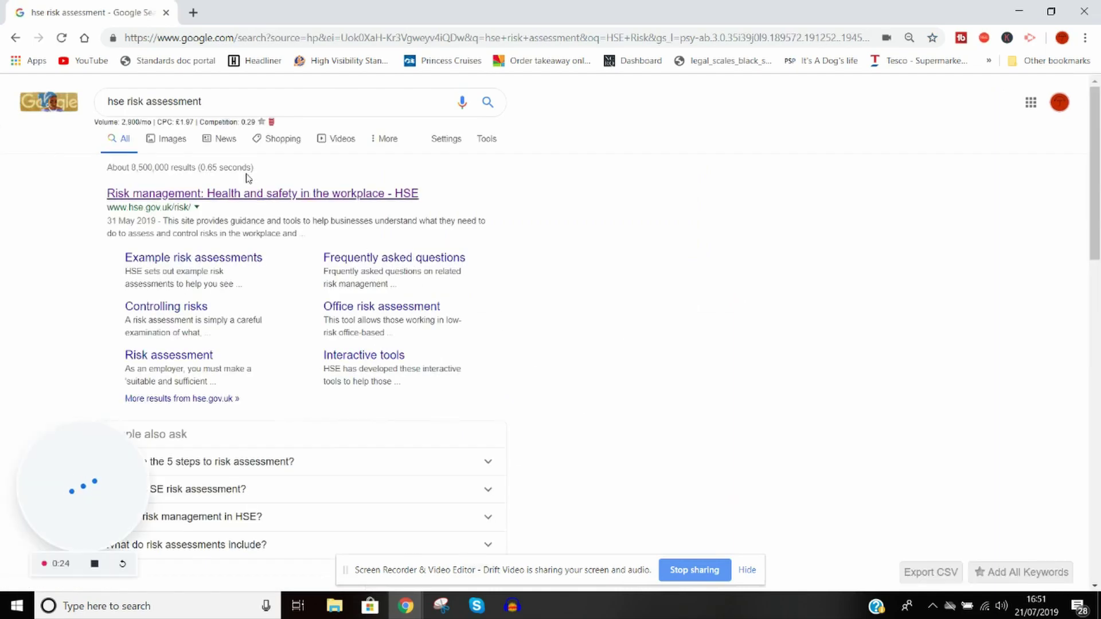
Step: Open the HSE 'Risk management: Health and safety in the workplace' result and browse it
{"action": "left_click", "coordinate": [230, 194]}
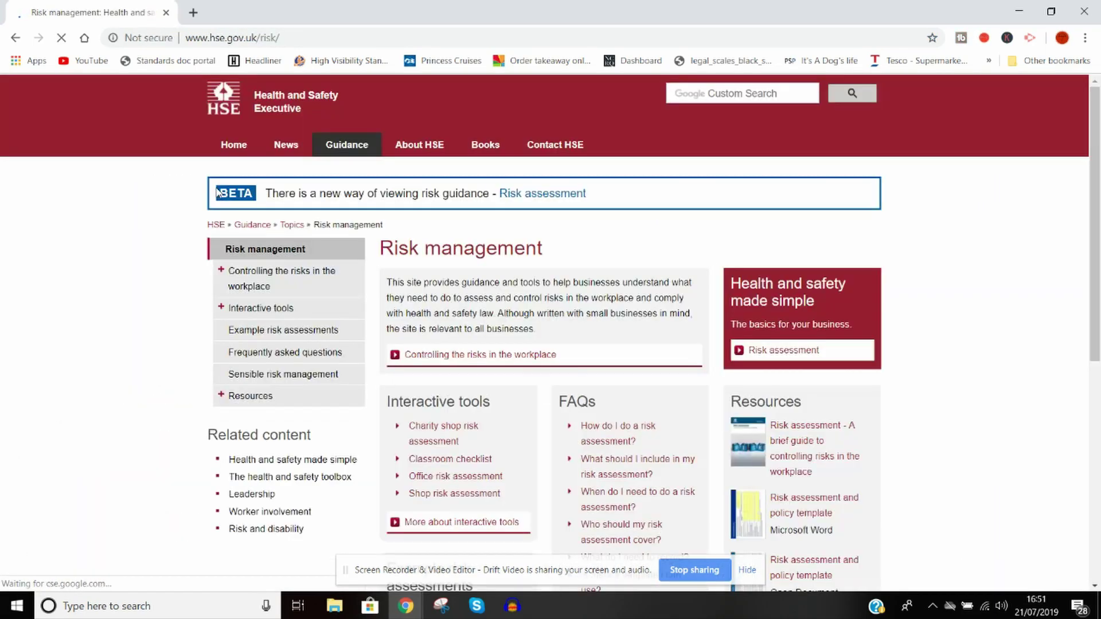
{"action": "scroll", "coordinate": [774, 167], "scroll_direction": "down", "scroll_amount": 4}
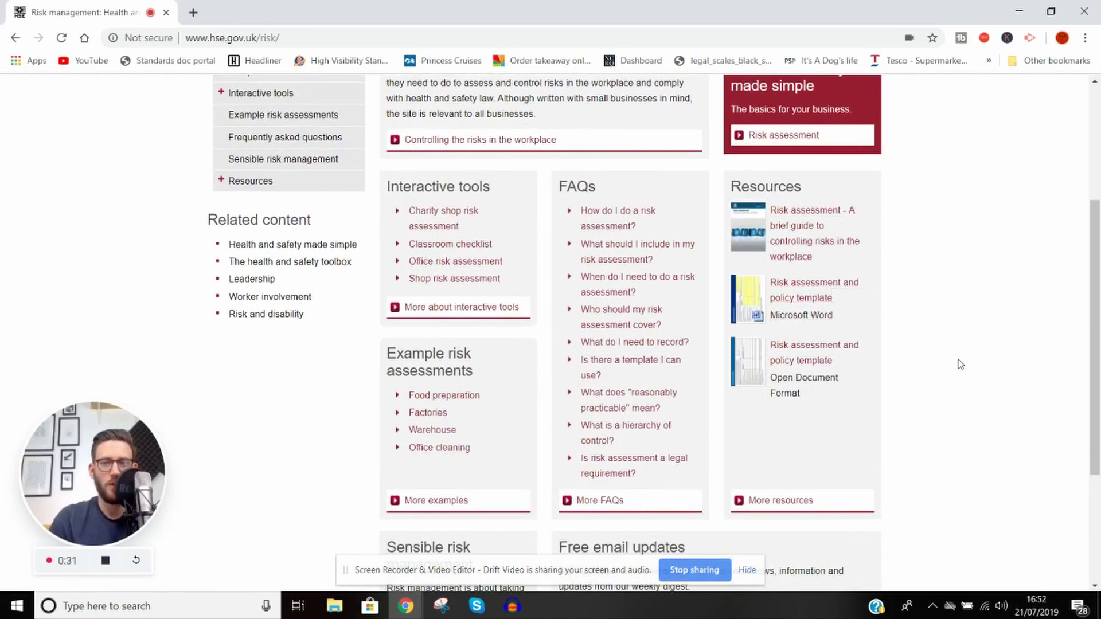
{"action": "scroll", "coordinate": [961, 365], "scroll_direction": "down", "scroll_amount": 1}
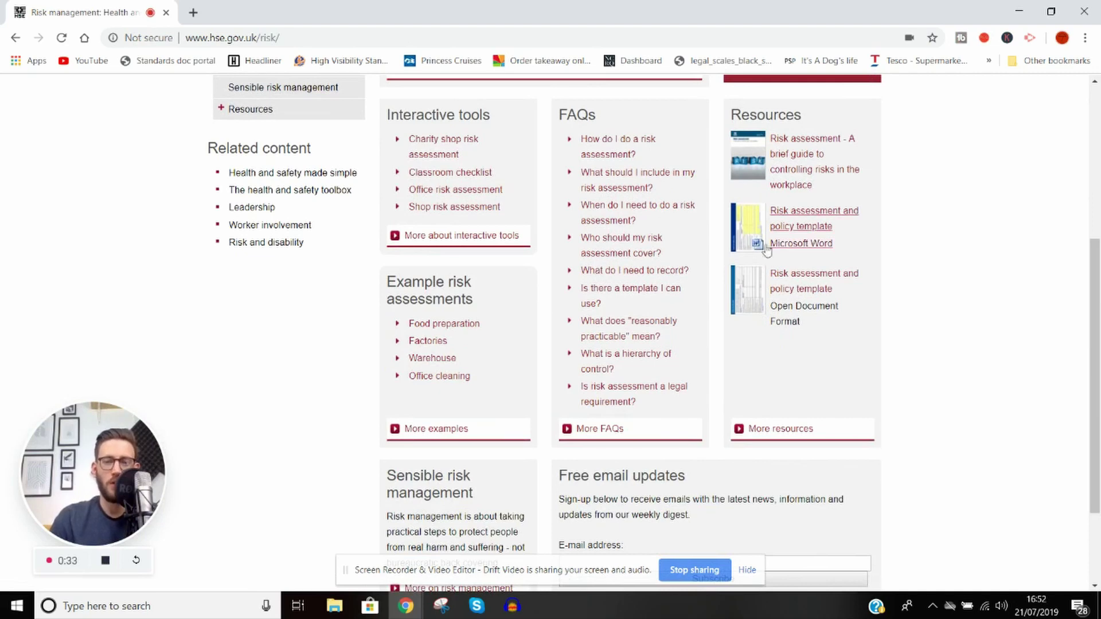
{"action": "scroll", "coordinate": [612, 178], "scroll_direction": "up", "scroll_amount": 1}
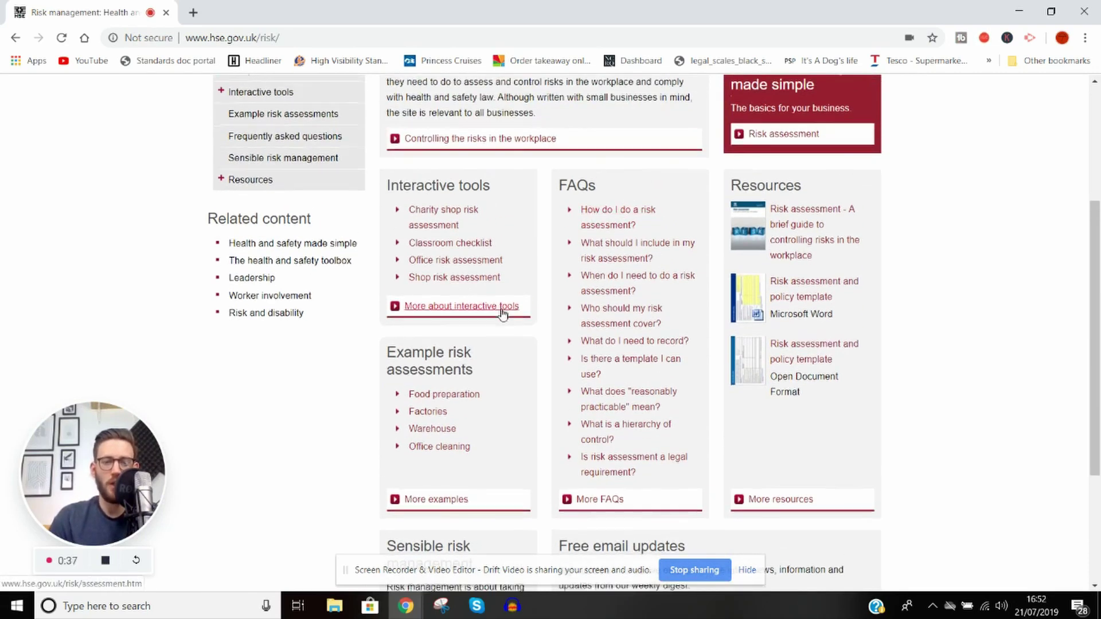
{"action": "scroll", "coordinate": [504, 313], "scroll_direction": "down", "scroll_amount": 4}
{"action": "scroll", "coordinate": [663, 366], "scroll_direction": "up", "scroll_amount": 5}
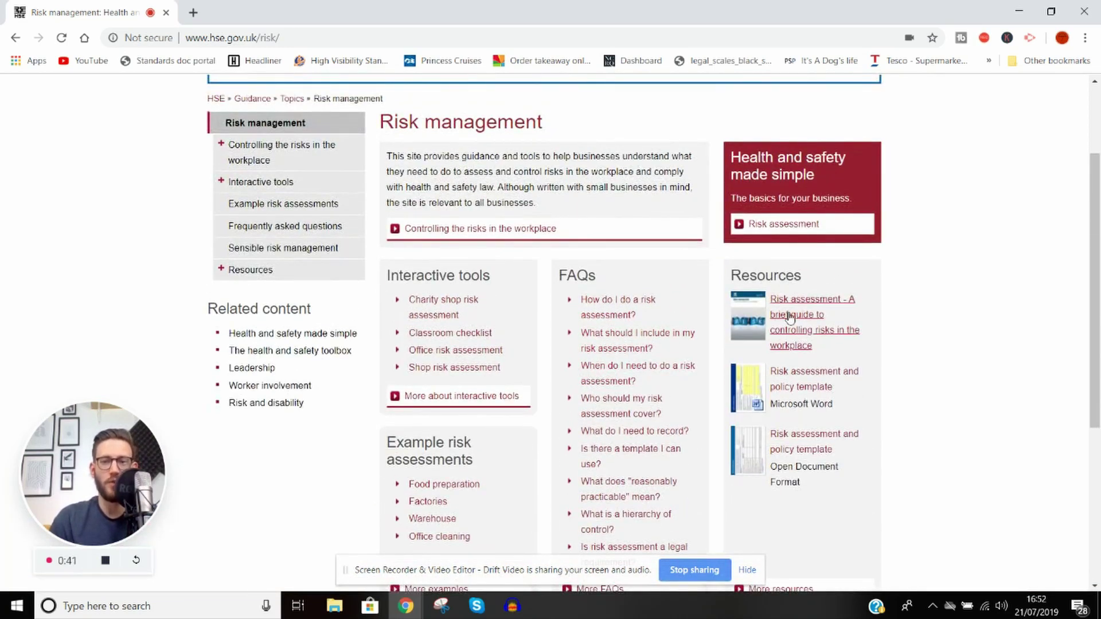
Step: Open HSE's Risk assessment guidance and continue to the law on risk assessment
{"action": "left_click", "coordinate": [792, 230]}
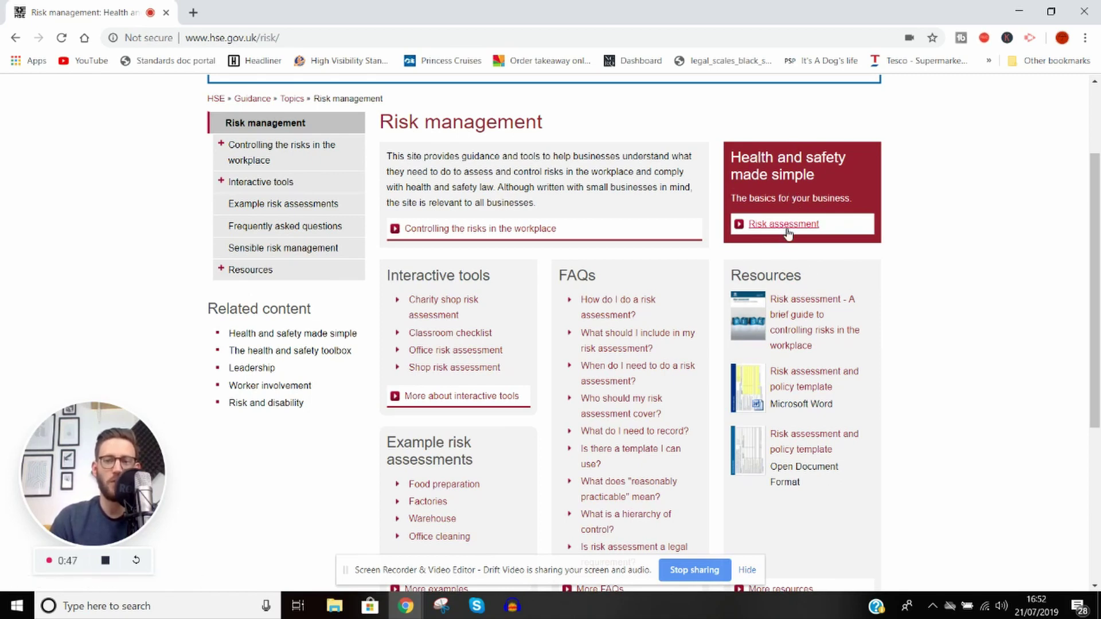
{"action": "scroll", "coordinate": [706, 278], "scroll_direction": "down", "scroll_amount": 2}
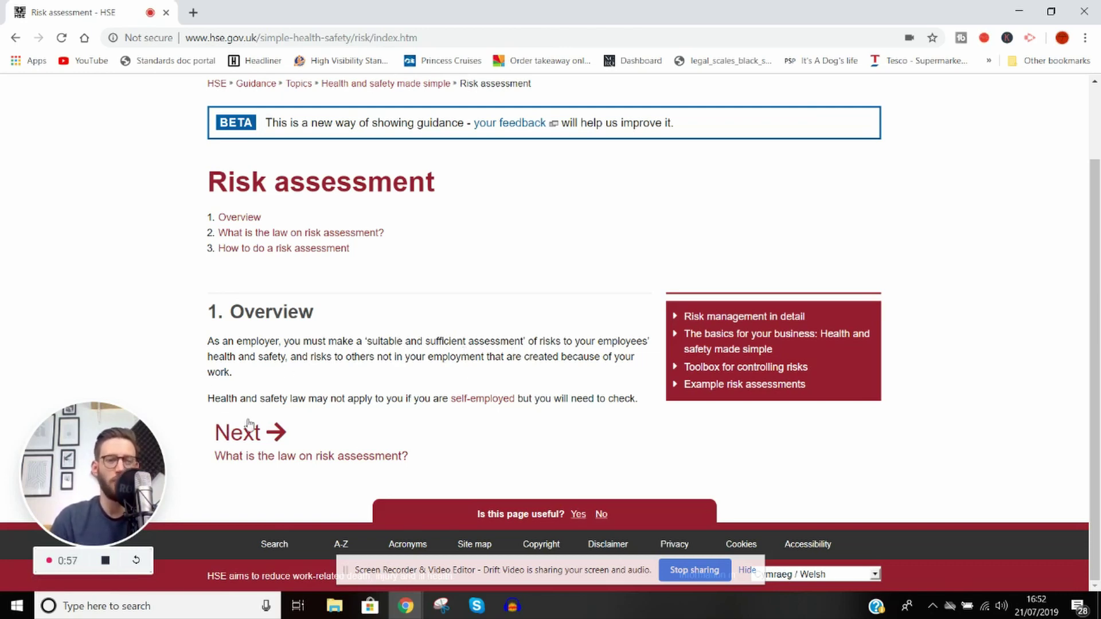
{"action": "left_click", "coordinate": [253, 438]}
{"action": "scroll", "coordinate": [467, 312], "scroll_direction": "down", "scroll_amount": 3}
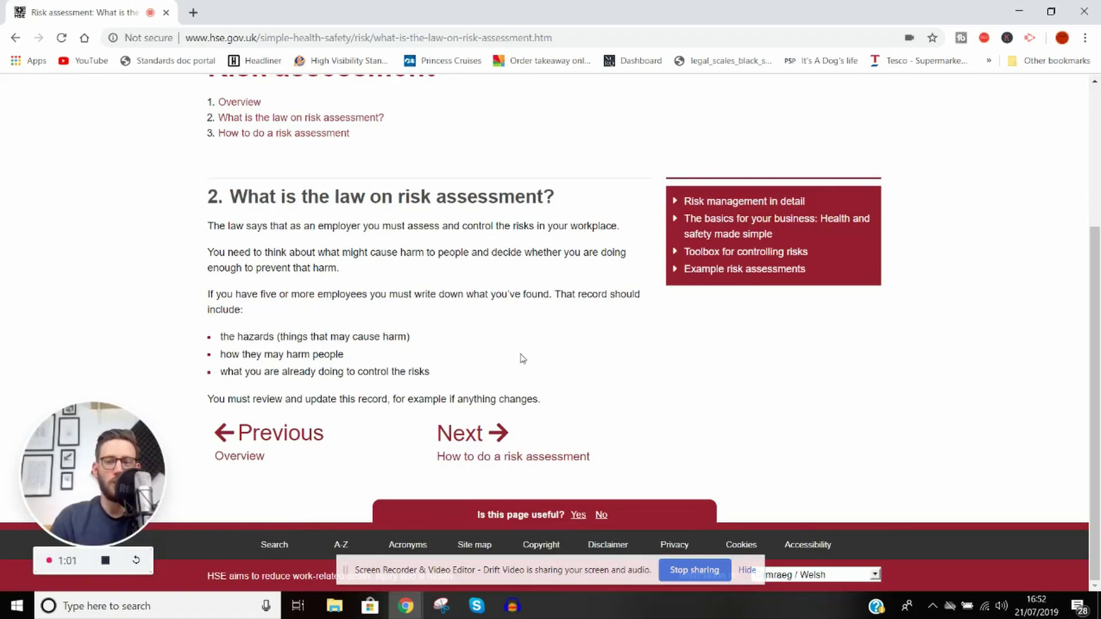
Step: Go on to 'How to do a risk assessment' and open Example risk assessments
{"action": "left_click", "coordinate": [468, 431]}
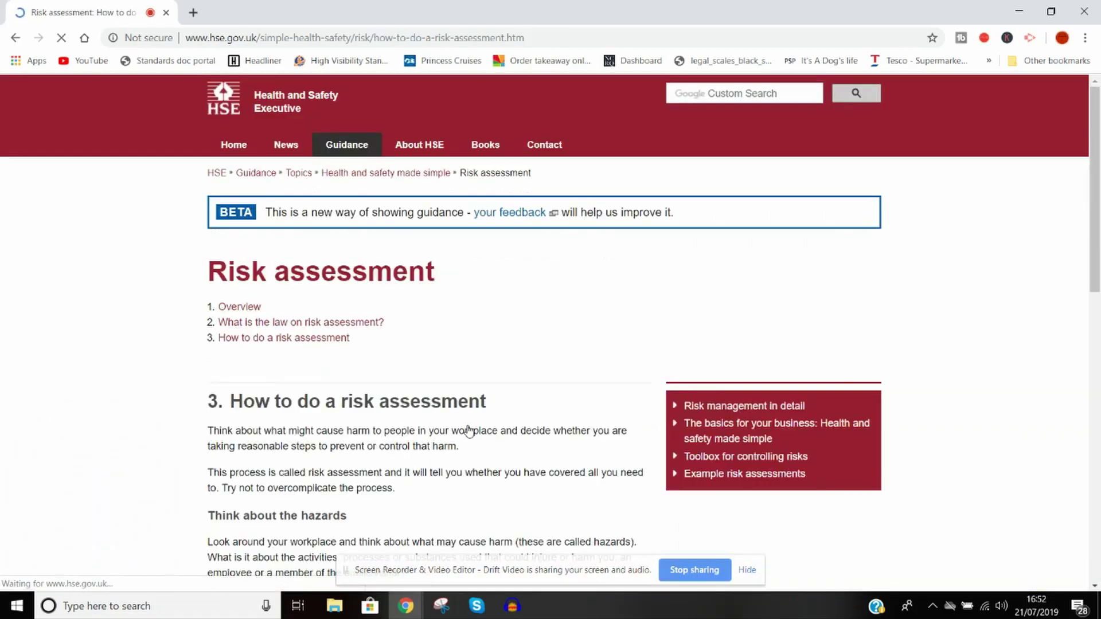
{"action": "scroll", "coordinate": [346, 300], "scroll_direction": "down", "scroll_amount": 3}
{"action": "scroll", "coordinate": [345, 260], "scroll_direction": "down", "scroll_amount": 9}
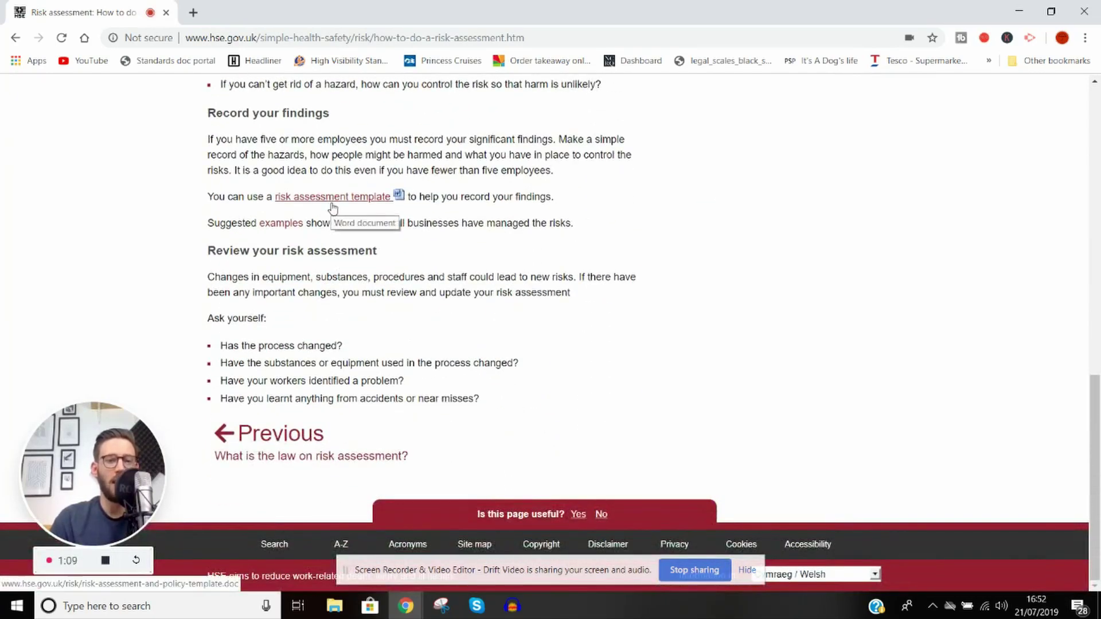
{"action": "scroll", "coordinate": [556, 378], "scroll_direction": "up", "scroll_amount": 12}
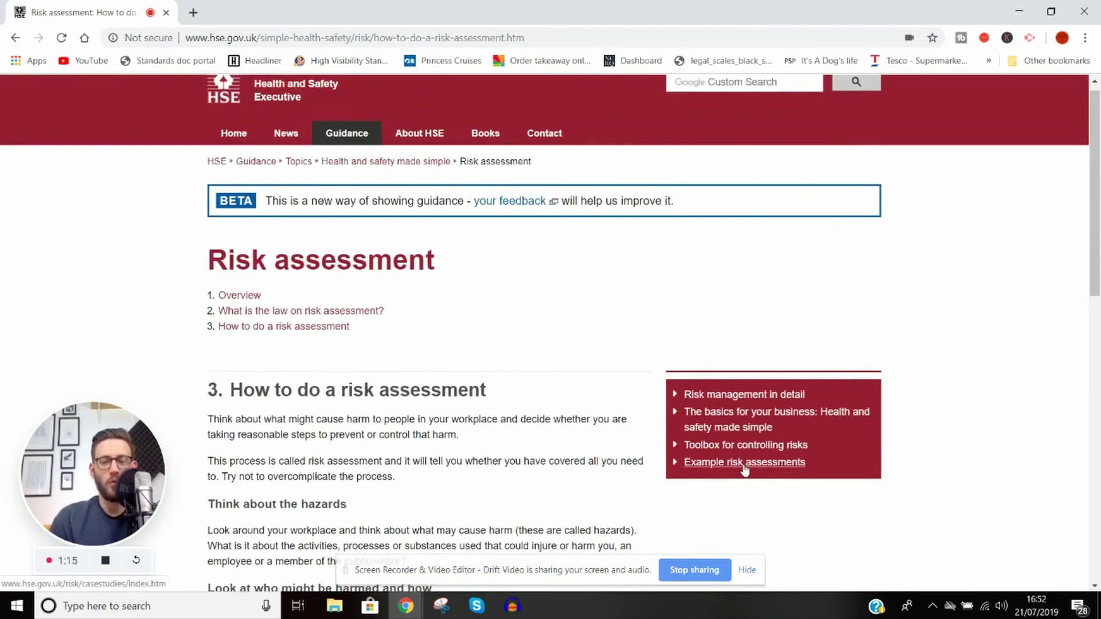
{"action": "left_click", "coordinate": [744, 463]}
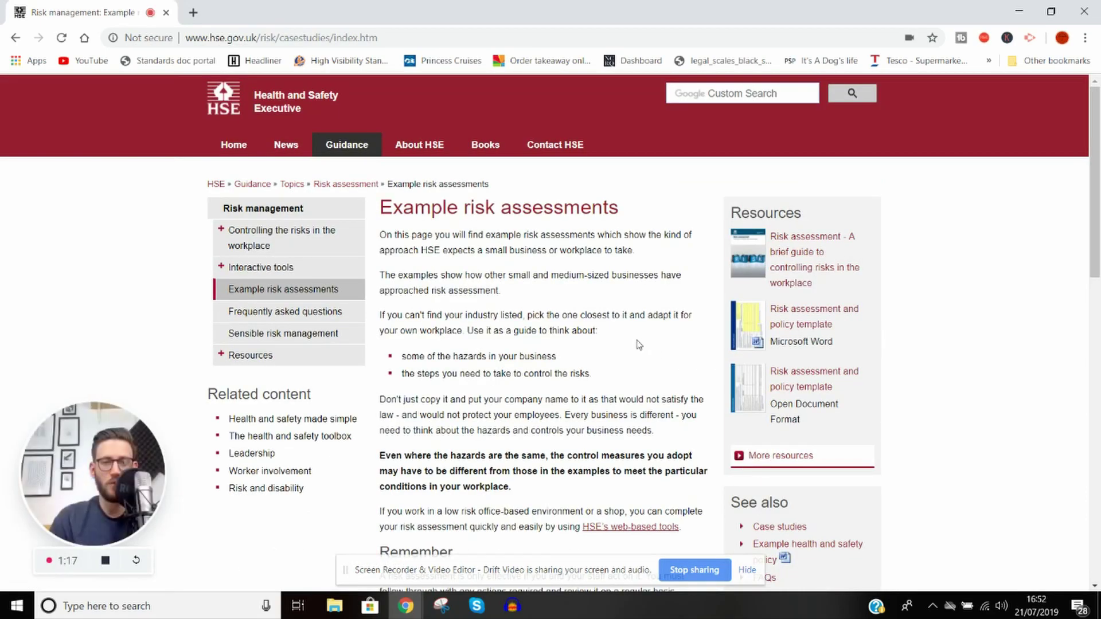
Step: Scroll through HSE's example risk assessment pages to the betting office example
{"action": "scroll", "coordinate": [639, 344], "scroll_direction": "down", "scroll_amount": 5}
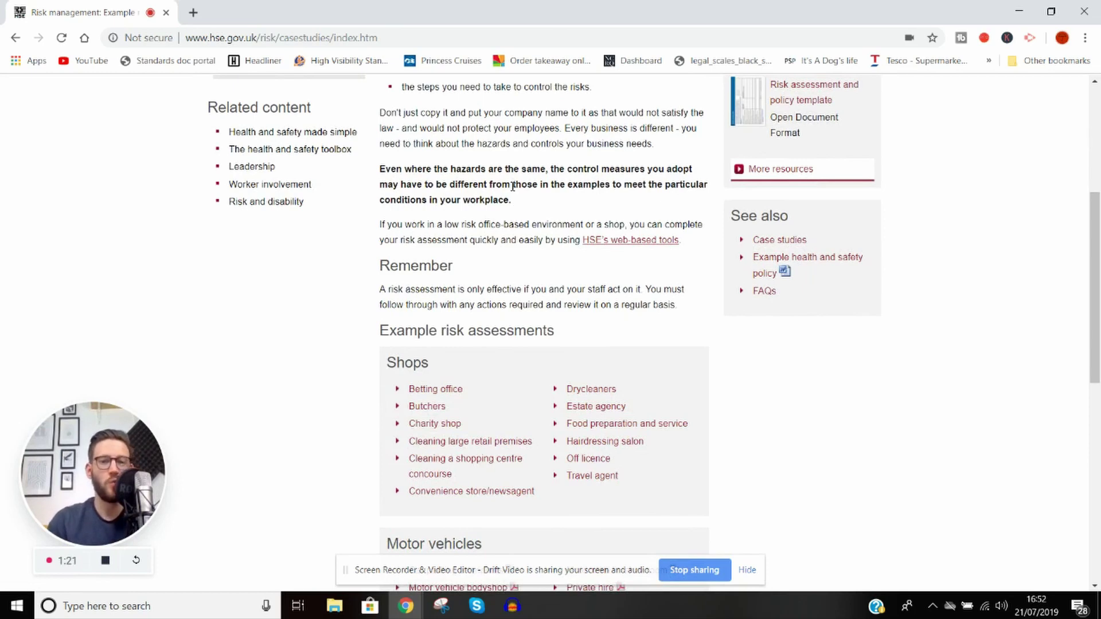
{"action": "scroll", "coordinate": [519, 224], "scroll_direction": "down", "scroll_amount": 2}
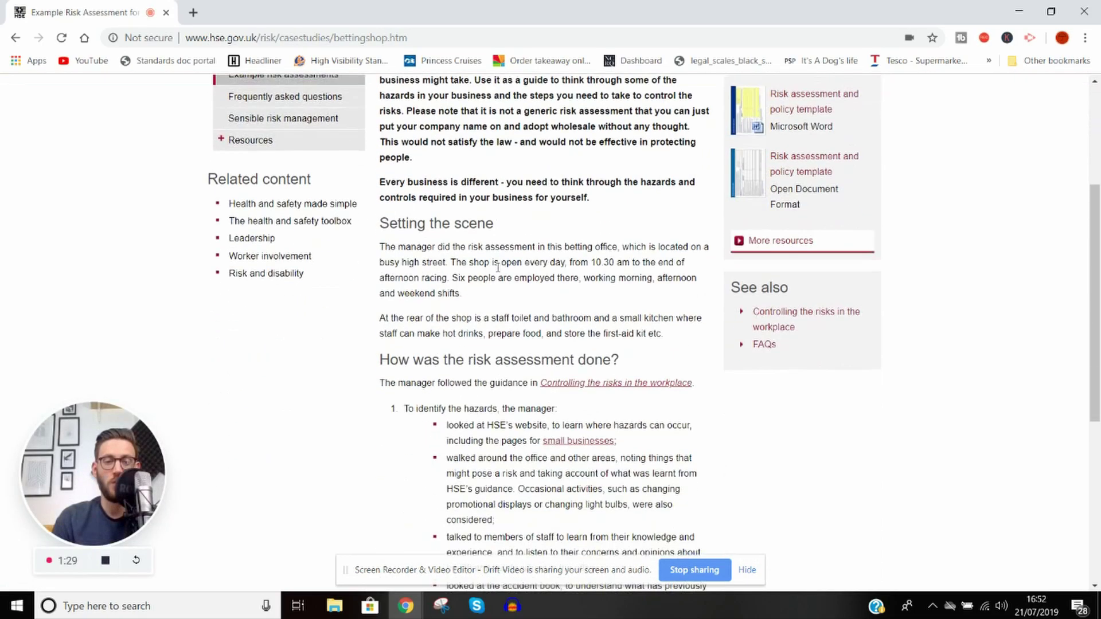
{"action": "scroll", "coordinate": [500, 271], "scroll_direction": "up", "scroll_amount": 4}
{"action": "scroll", "coordinate": [496, 260], "scroll_direction": "down", "scroll_amount": 6}
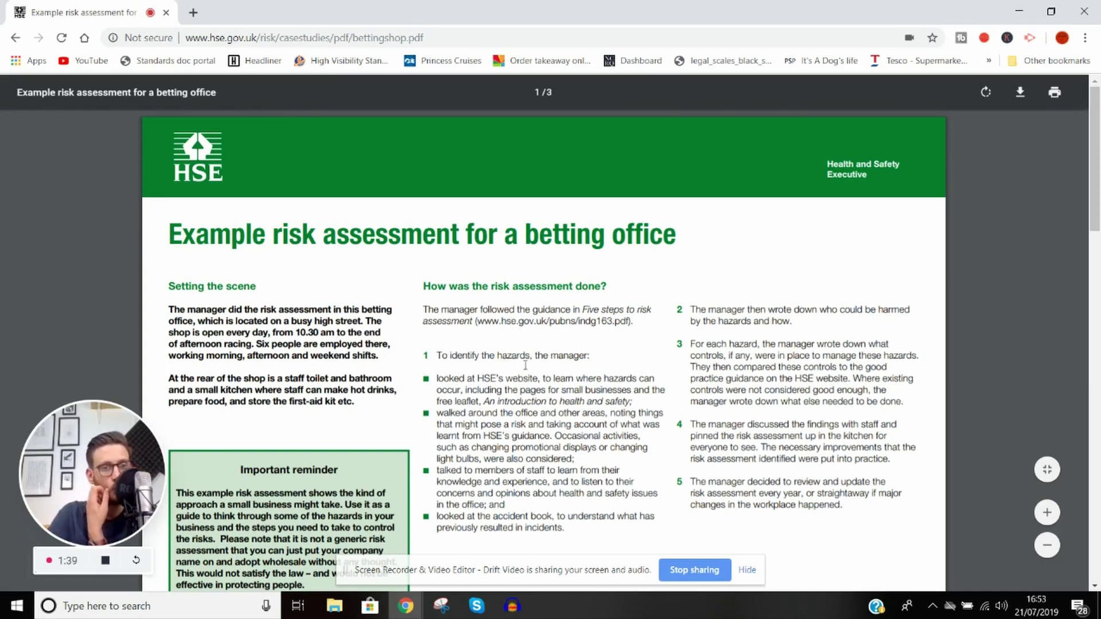
{"action": "scroll", "coordinate": [525, 364], "scroll_direction": "down", "scroll_amount": 3}
{"action": "scroll", "coordinate": [475, 317], "scroll_direction": "down", "scroll_amount": 1}
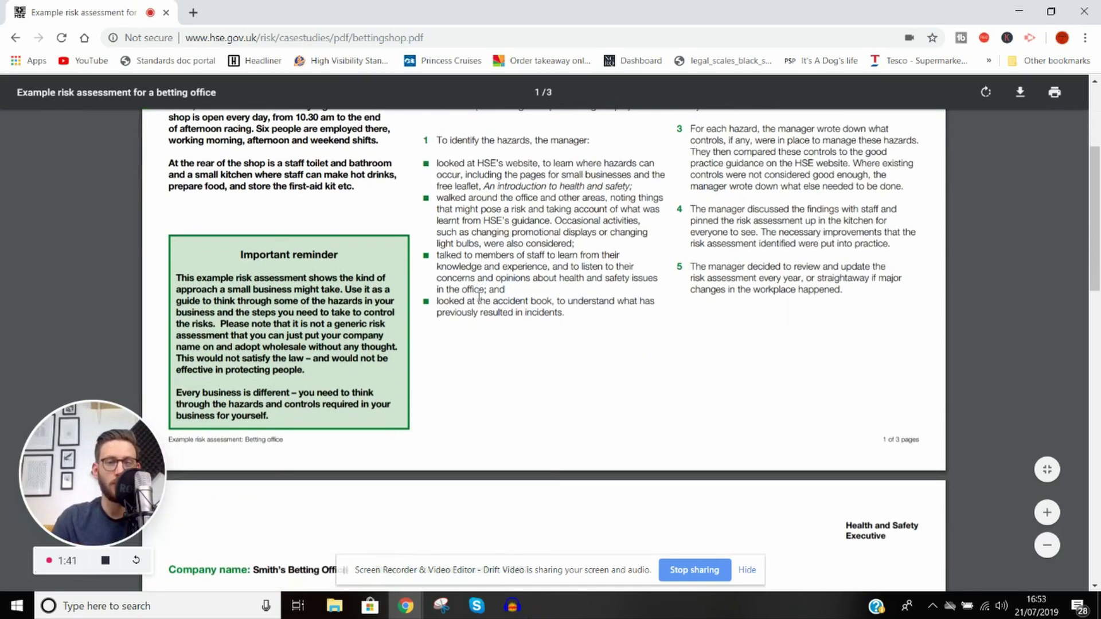
{"action": "scroll", "coordinate": [557, 278], "scroll_direction": "up", "scroll_amount": 3}
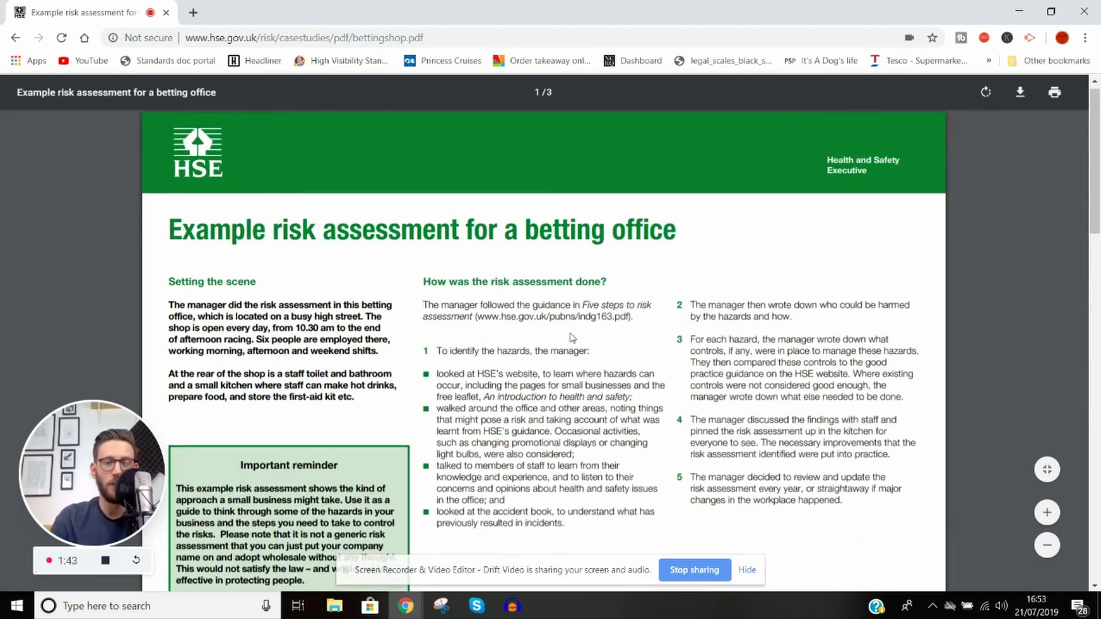
{"action": "scroll", "coordinate": [574, 333], "scroll_direction": "down", "scroll_amount": 15}
{"action": "scroll", "coordinate": [572, 337], "scroll_direction": "down", "scroll_amount": 3}
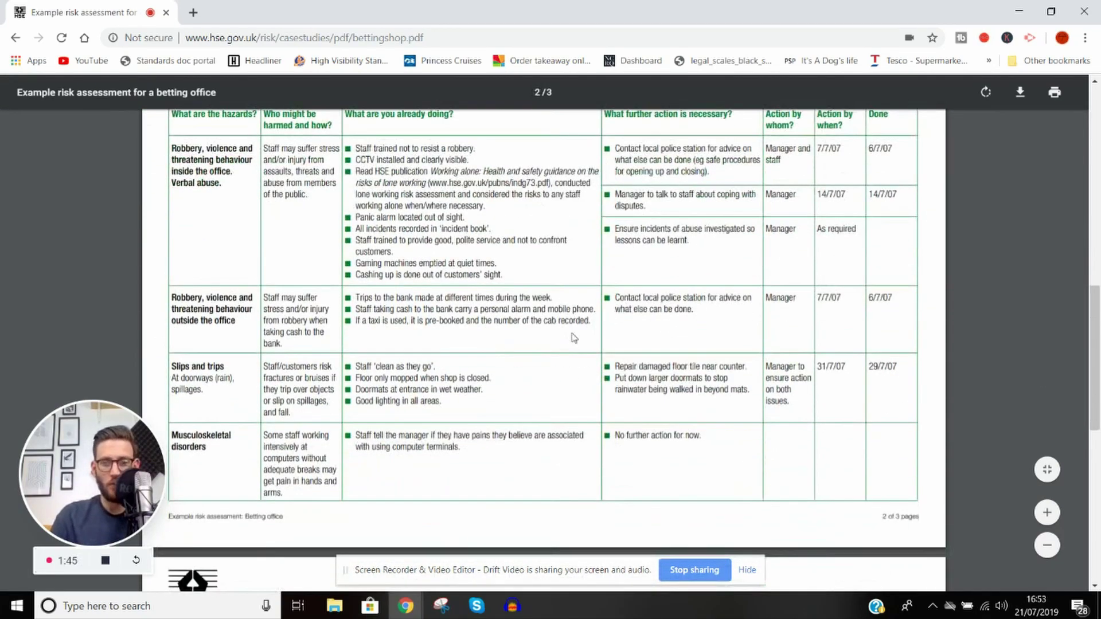
{"action": "scroll", "coordinate": [659, 269], "scroll_direction": "up", "scroll_amount": 2}
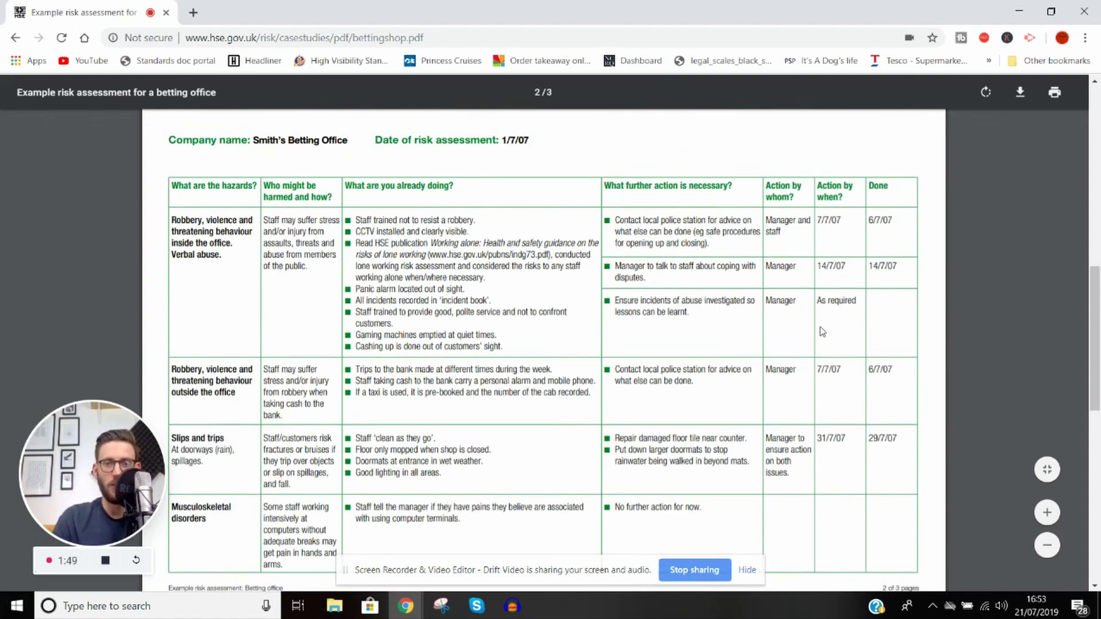
{"action": "scroll", "coordinate": [324, 351], "scroll_direction": "down", "scroll_amount": 7}
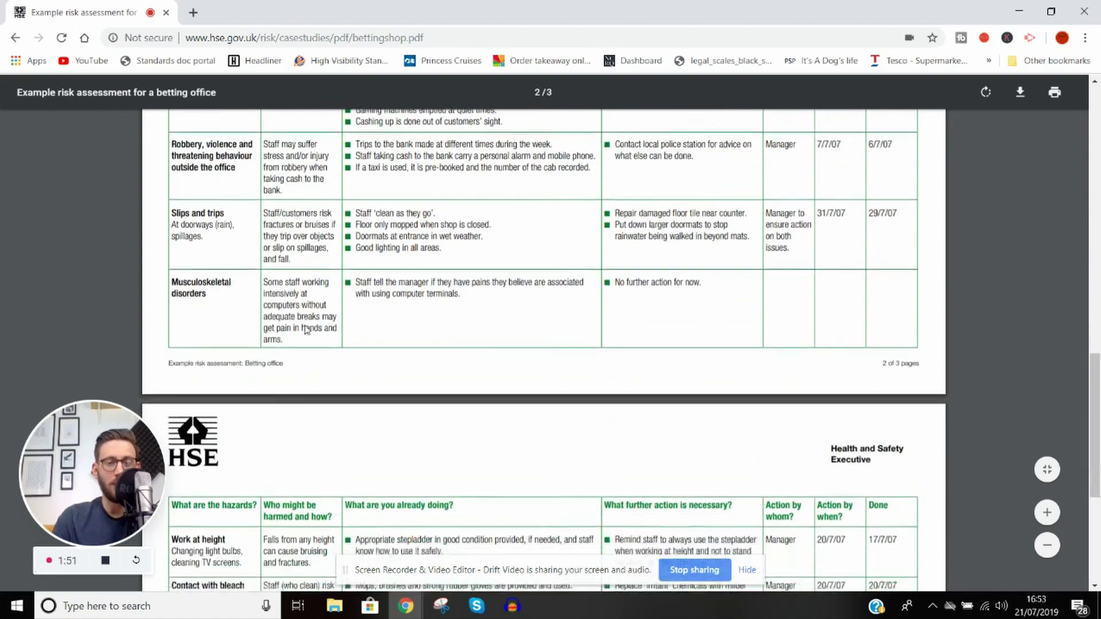
{"action": "scroll", "coordinate": [306, 325], "scroll_direction": "down", "scroll_amount": 3}
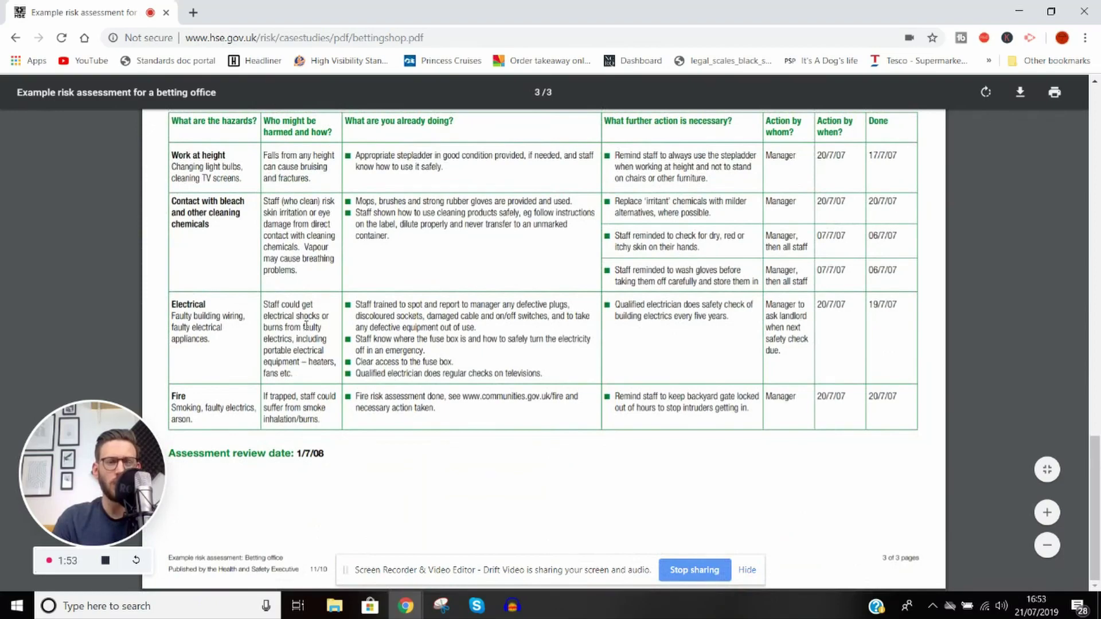
{"action": "scroll", "coordinate": [199, 274], "scroll_direction": "up", "scroll_amount": 1}
{"action": "scroll", "coordinate": [265, 314], "scroll_direction": "up", "scroll_amount": 5}
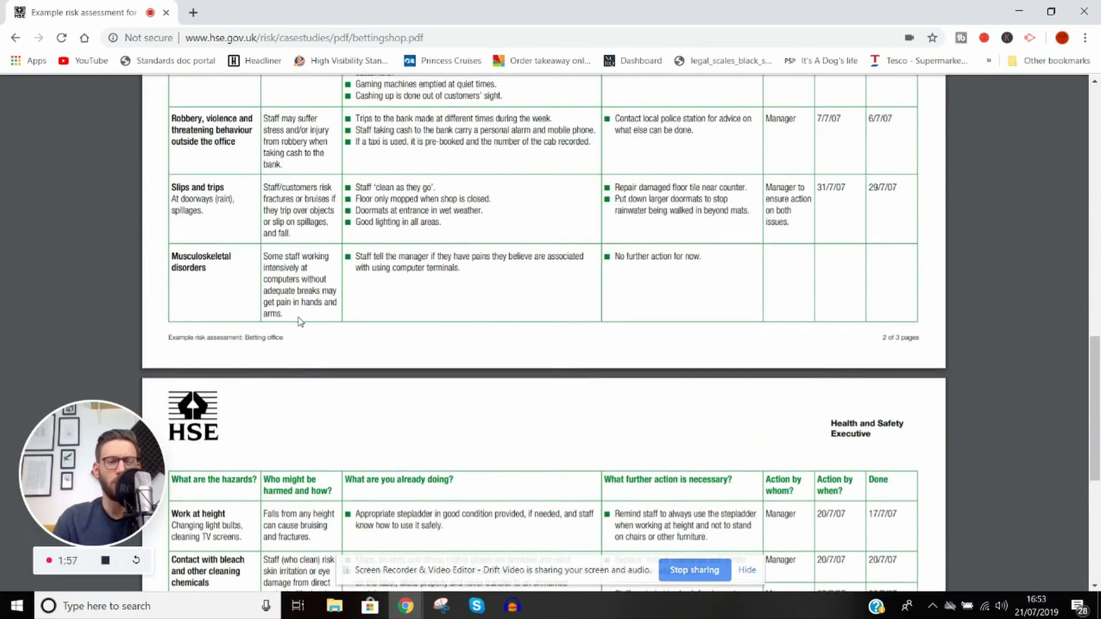
{"action": "scroll", "coordinate": [299, 310], "scroll_direction": "up", "scroll_amount": 20}
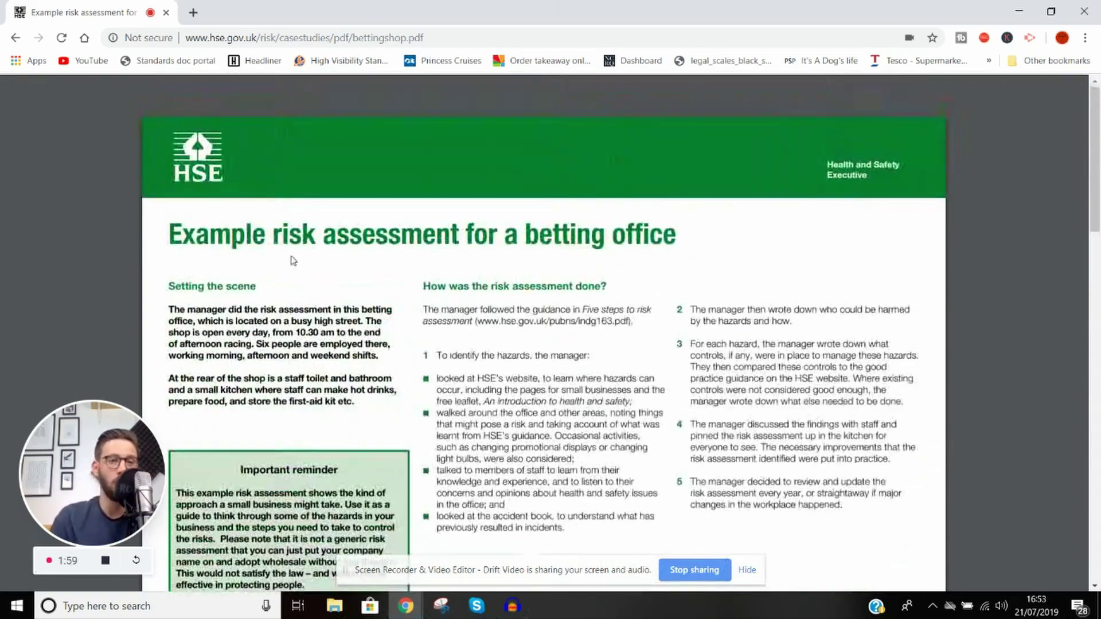
{"action": "left_click", "coordinate": [18, 44]}
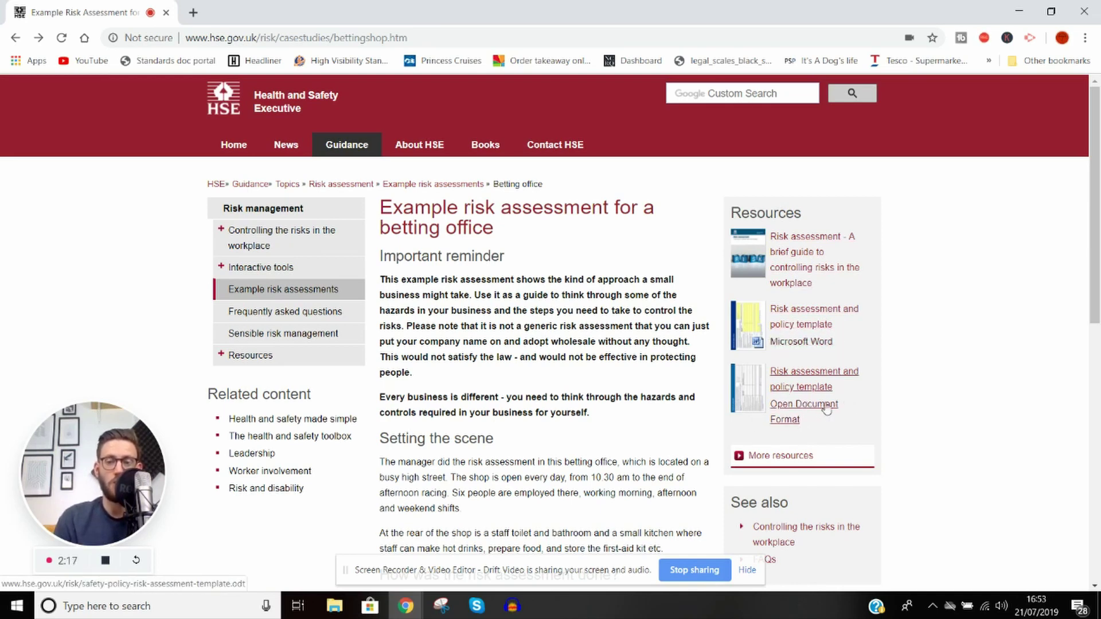
Step: Download the 'Risk assessment and policy template' Word file and open it in Word
{"action": "left_click", "coordinate": [796, 315]}
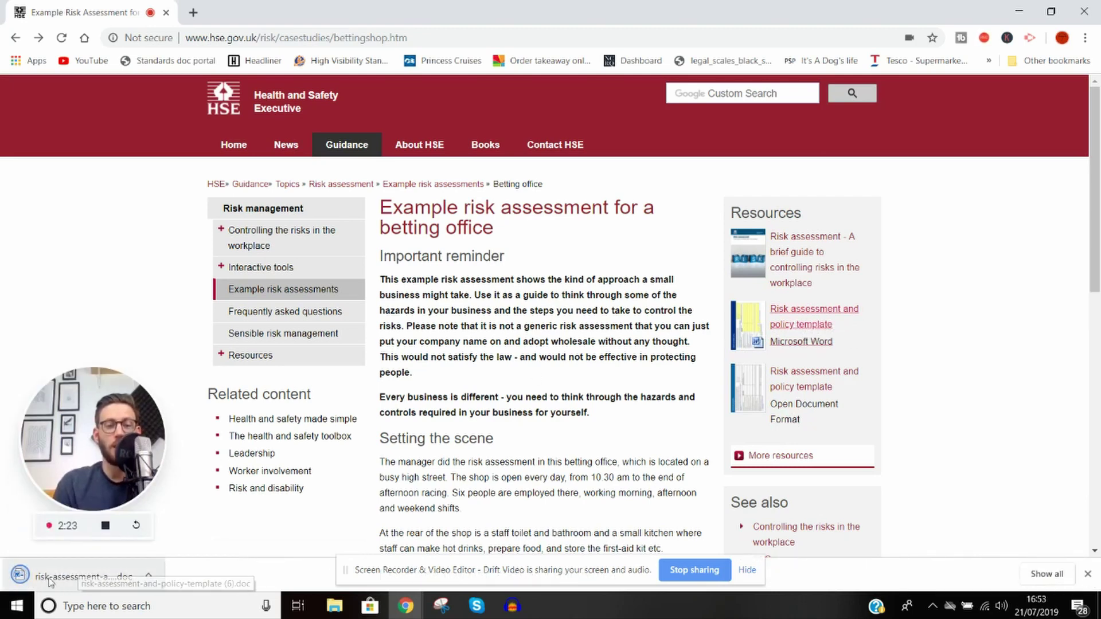
{"action": "left_click", "coordinate": [86, 580]}
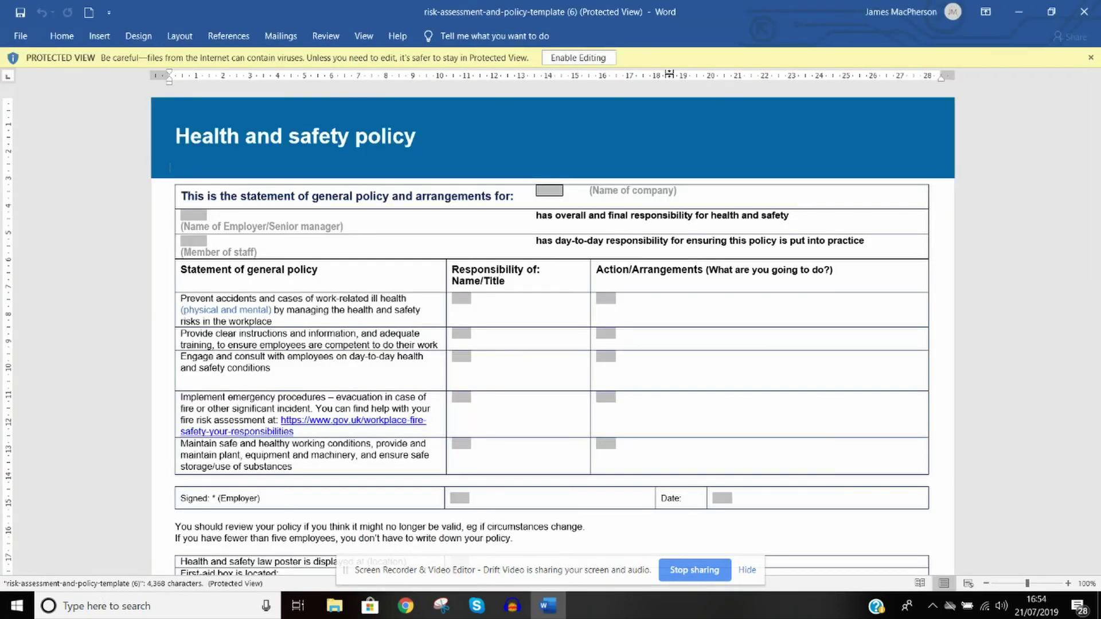
Step: Enable editing, clear the Name of company placeholder, then close the template without saving
{"action": "left_click", "coordinate": [581, 57]}
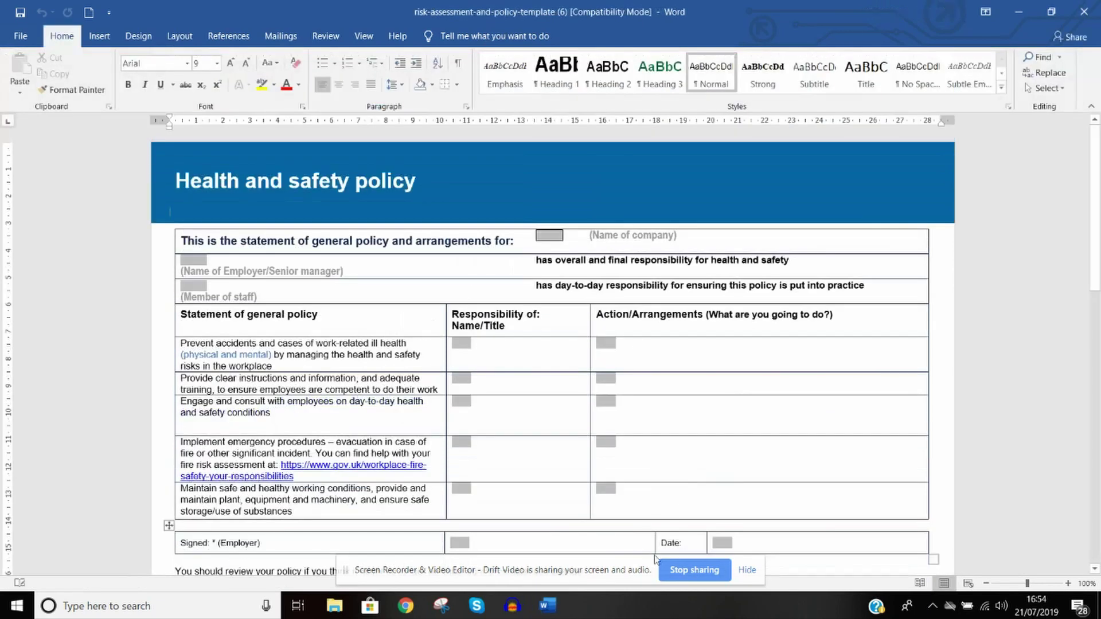
{"action": "mouse_move", "coordinate": [519, 614]}
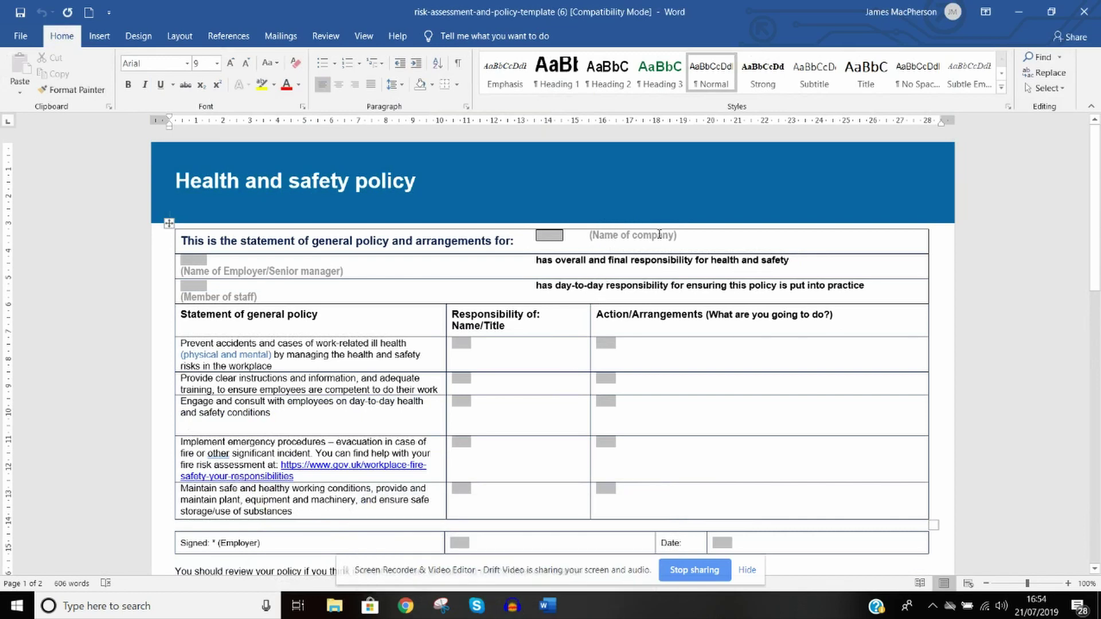
{"action": "left_click", "coordinate": [683, 236]}
{"action": "key", "text": "BackSpace"}
{"action": "key", "text": "BackSpace"}
{"action": "key", "text": "BackSpace"}
{"action": "key", "text": "BackSpace"}
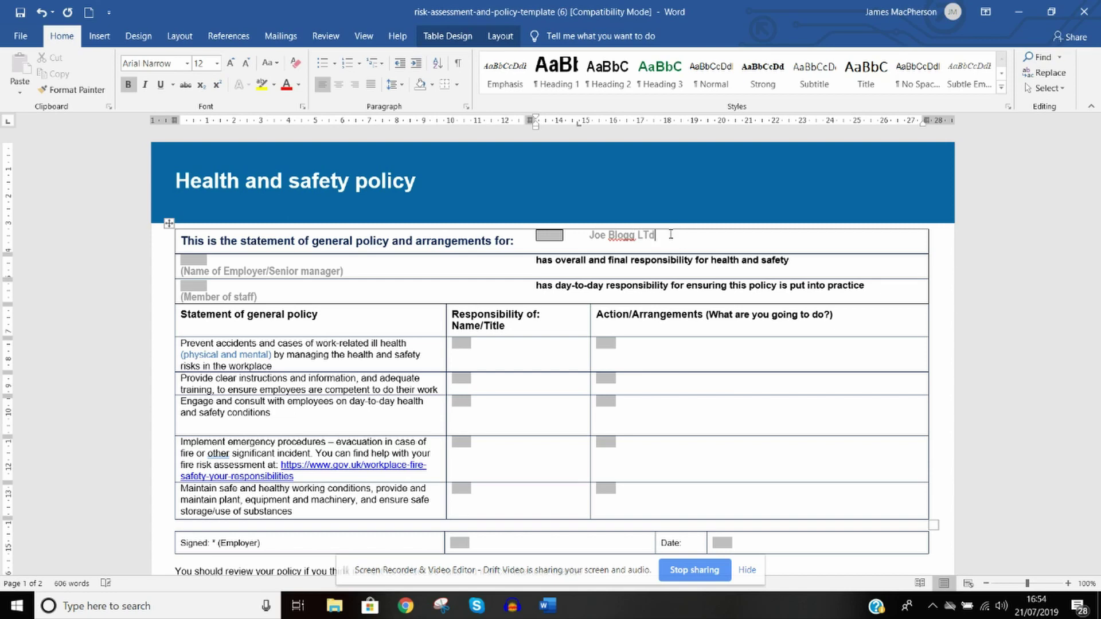
{"action": "left_click", "coordinate": [1083, 12]}
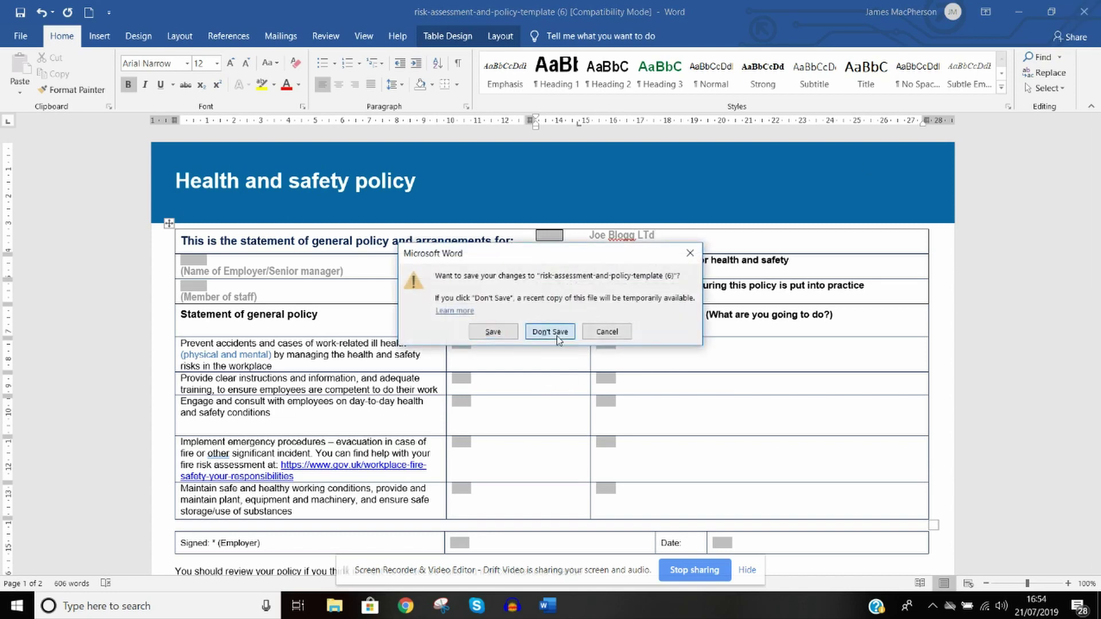
{"action": "left_click", "coordinate": [549, 332]}
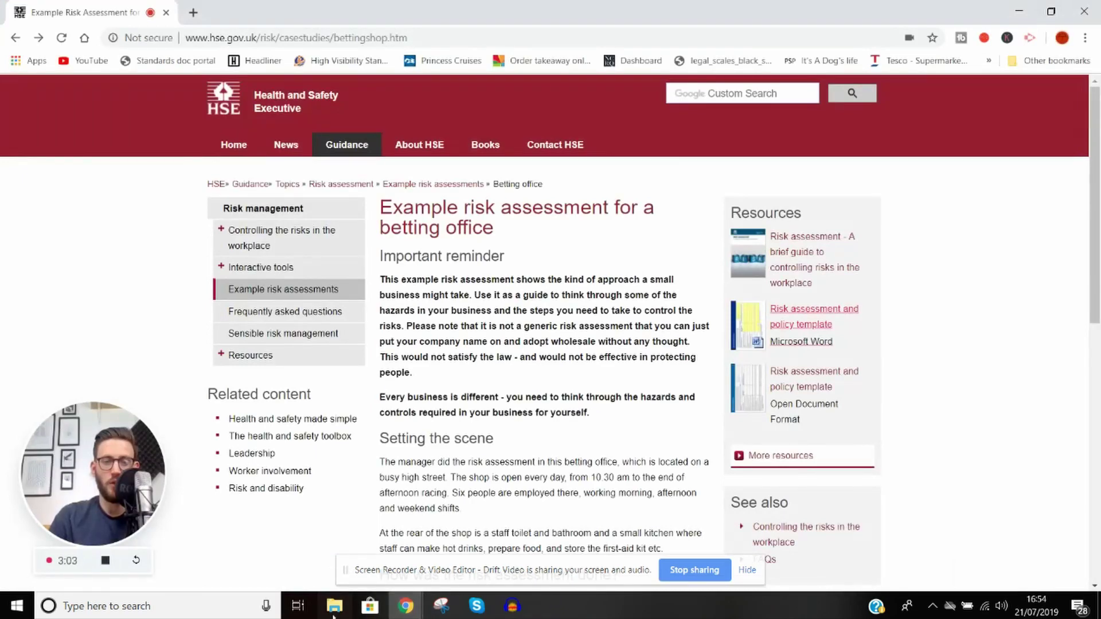
Step: Open 'Rebranding Safety risk assessment' from File Explorer's recent files
{"action": "left_click", "coordinate": [335, 607]}
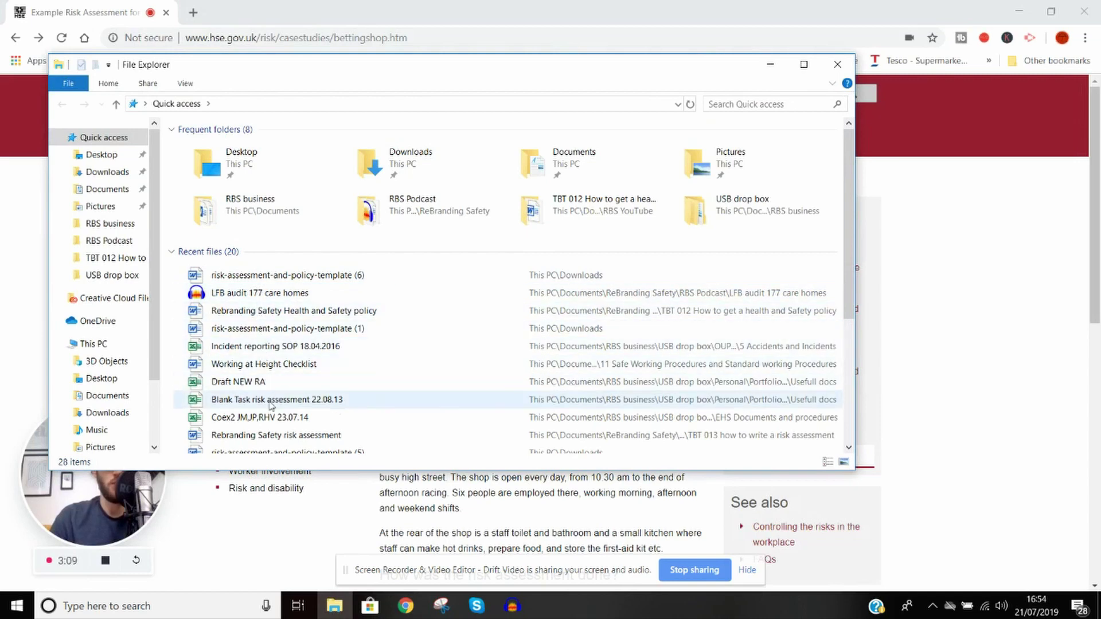
{"action": "double_click", "coordinate": [275, 435]}
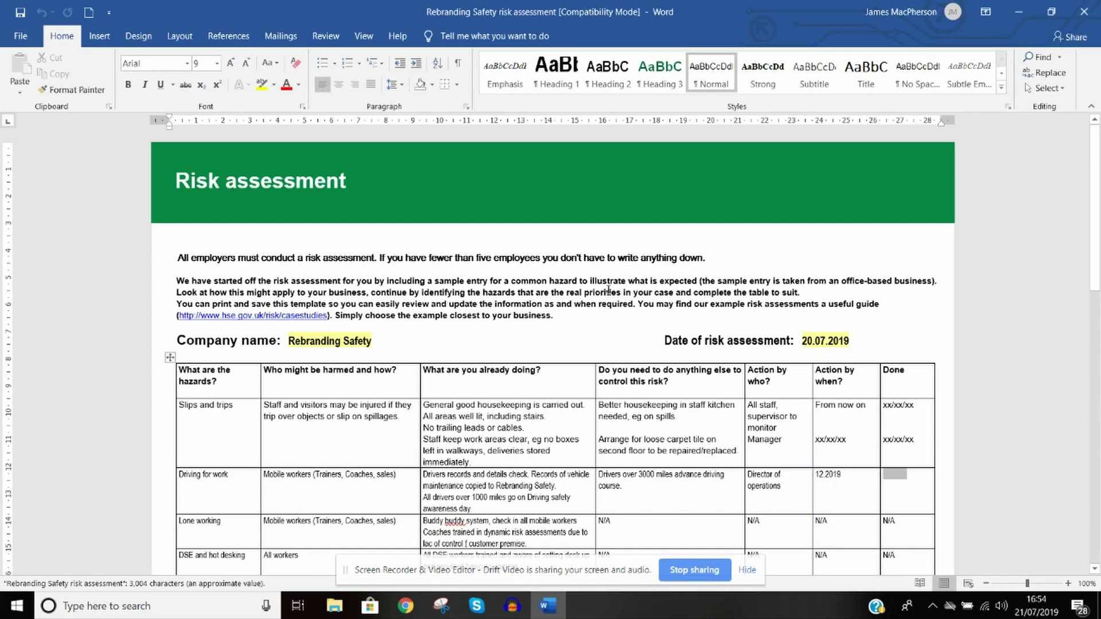
Step: Scroll through the hazards table from Slips and trips down to Stress
{"action": "scroll", "coordinate": [596, 287], "scroll_direction": "down", "scroll_amount": 1}
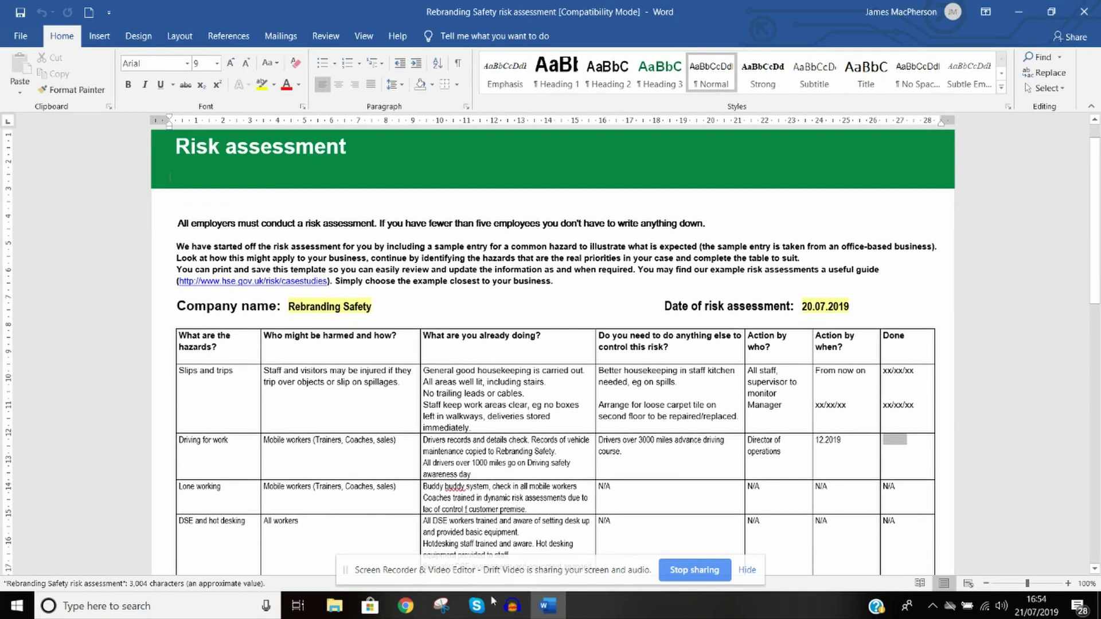
{"action": "scroll", "coordinate": [457, 459], "scroll_direction": "down", "scroll_amount": 1}
{"action": "scroll", "coordinate": [457, 442], "scroll_direction": "down", "scroll_amount": 1}
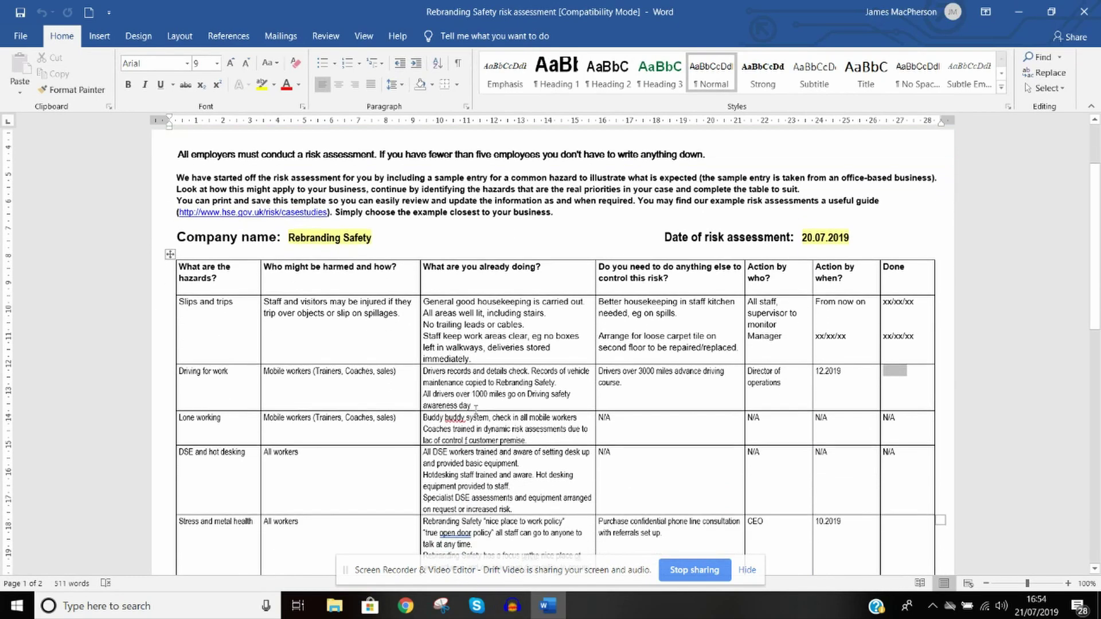
{"action": "scroll", "coordinate": [501, 390], "scroll_direction": "up", "scroll_amount": 3}
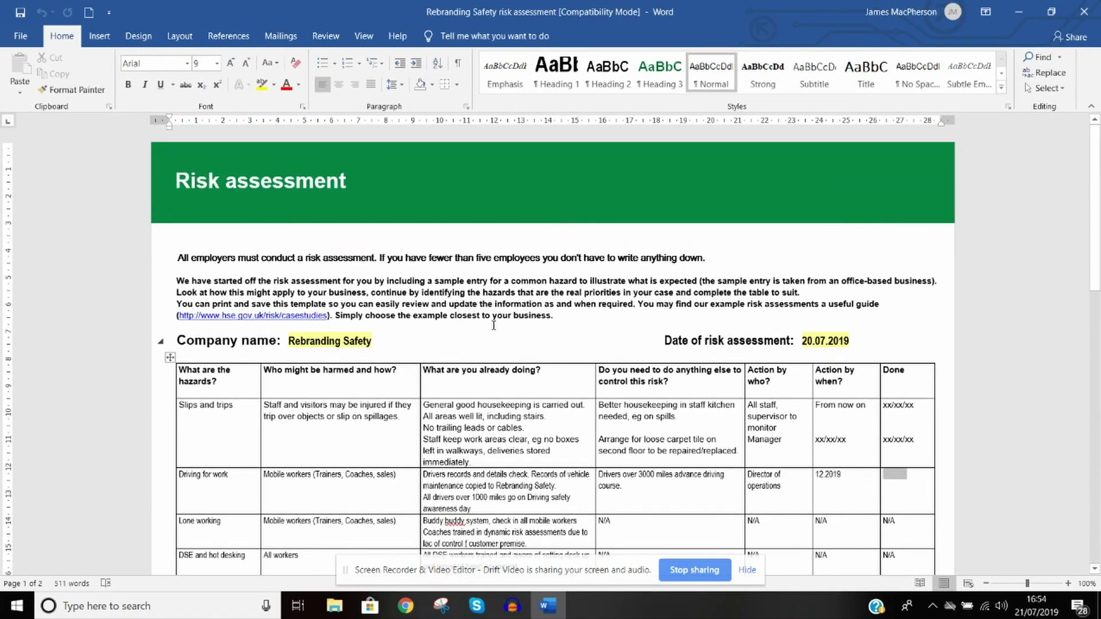
{"action": "scroll", "coordinate": [499, 321], "scroll_direction": "down", "scroll_amount": 3}
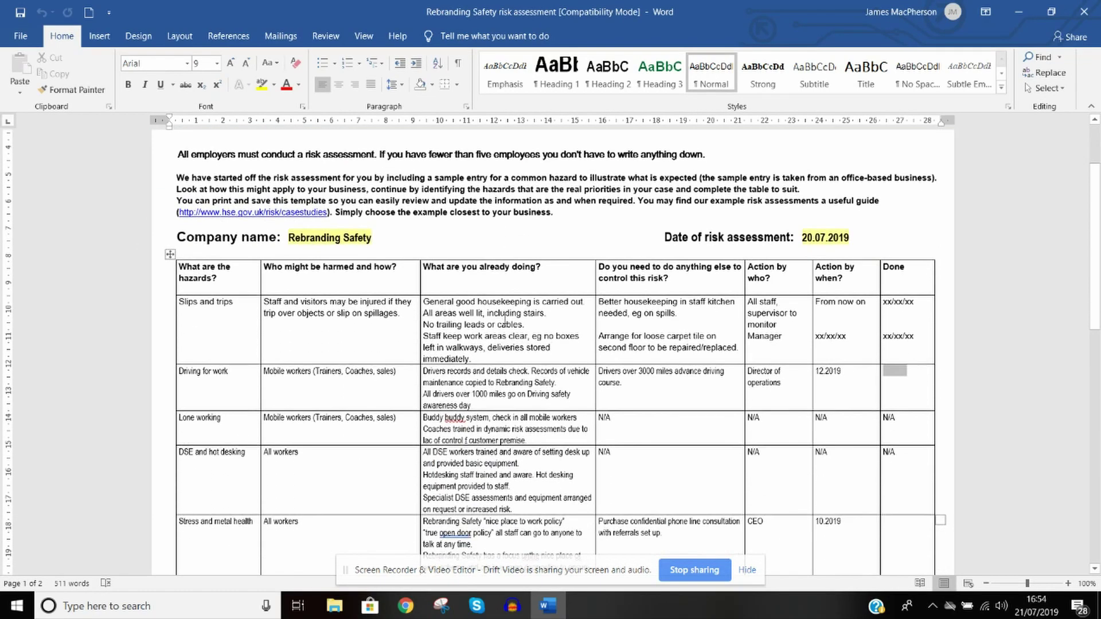
{"action": "scroll", "coordinate": [874, 330], "scroll_direction": "down", "scroll_amount": 1}
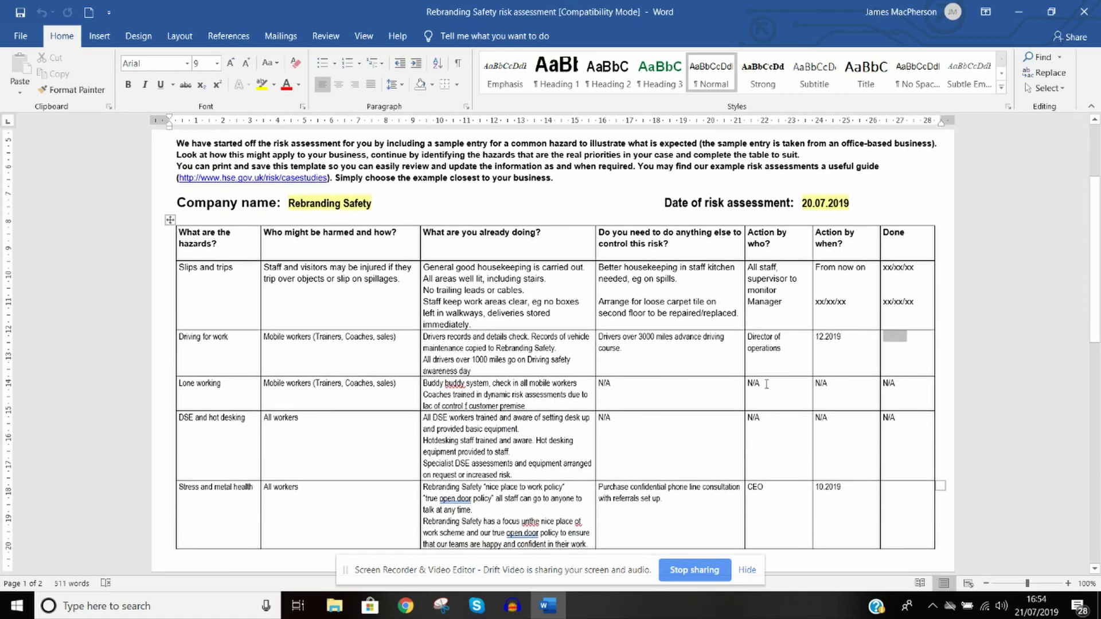
{"action": "scroll", "coordinate": [741, 375], "scroll_direction": "down", "scroll_amount": 1}
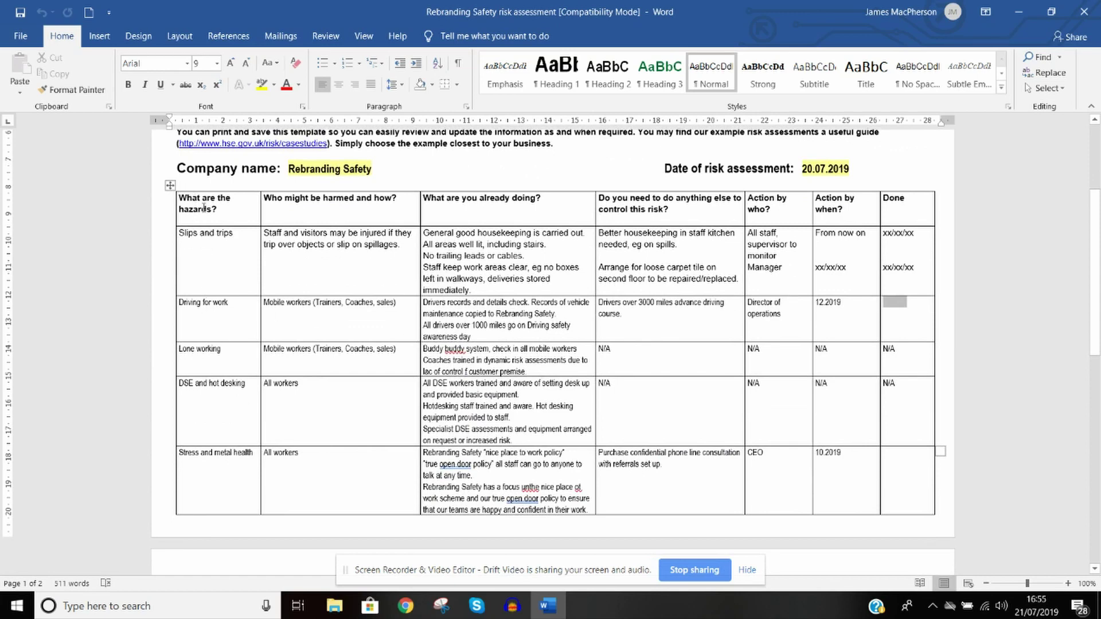
Step: Highlight the Hazards, Who might be harmed and 'What are you already doing?' headings
{"action": "left_click_drag", "start_coordinate": [226, 205], "coordinate": [183, 209]}
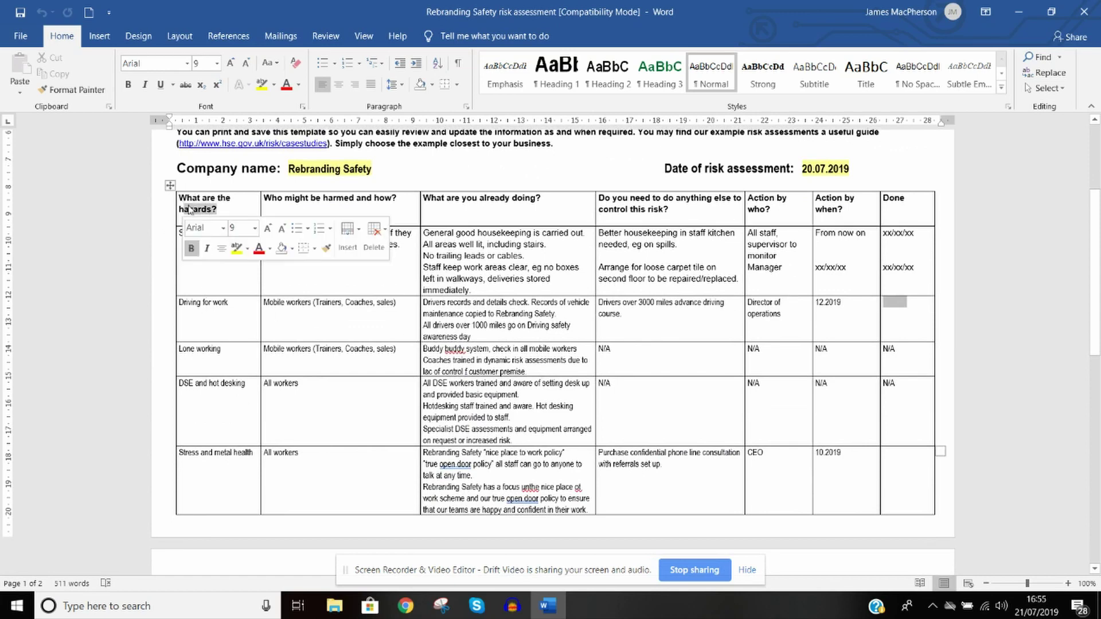
{"action": "left_click", "coordinate": [370, 202]}
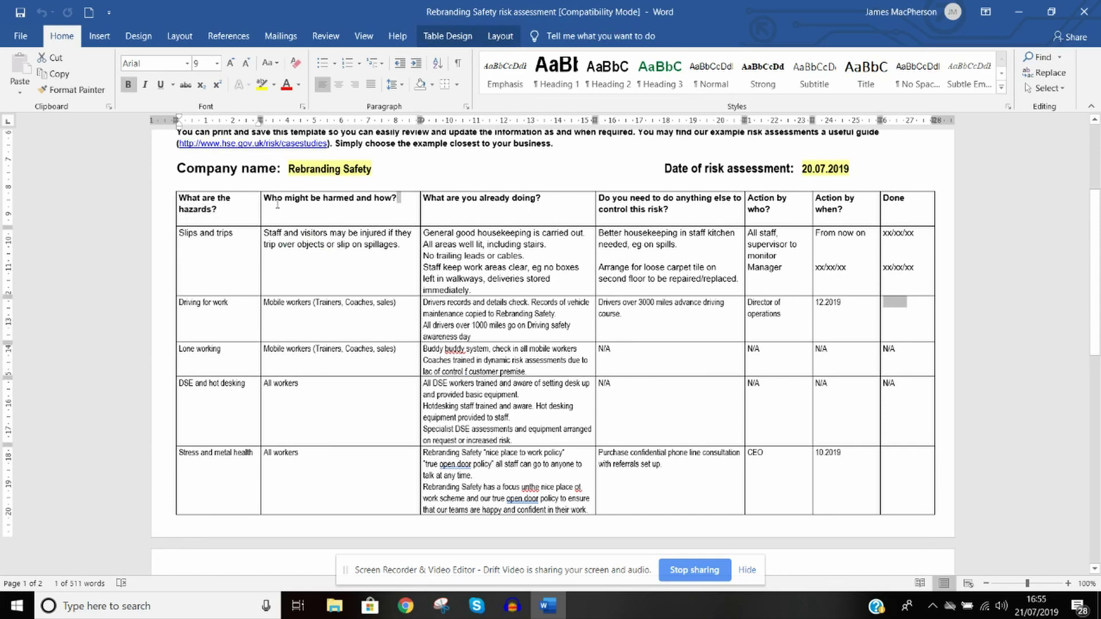
{"action": "left_click", "coordinate": [384, 212]}
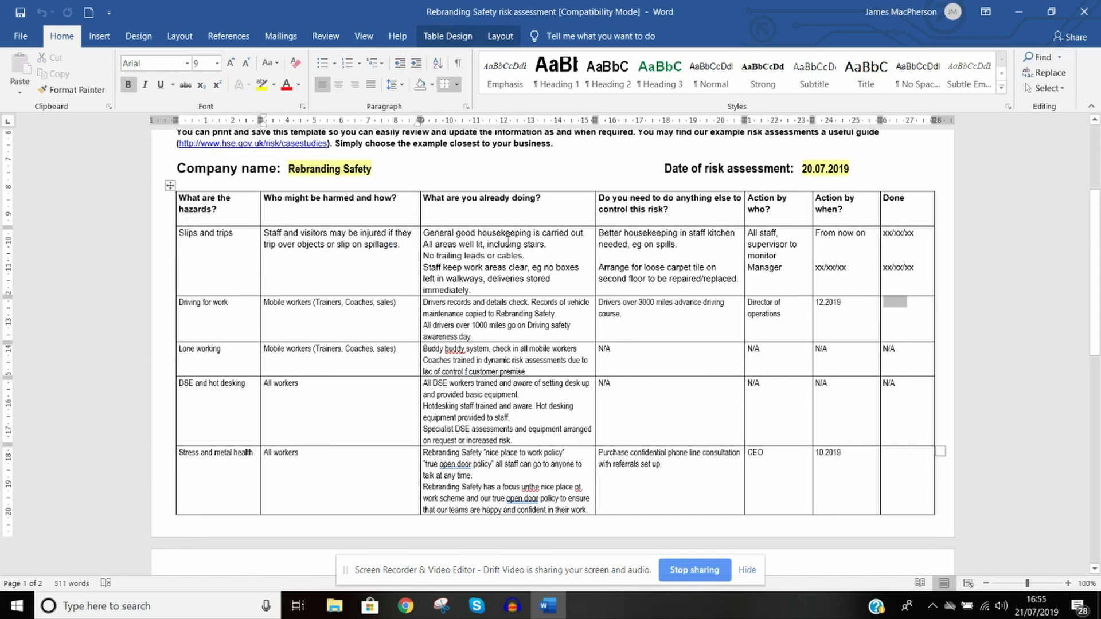
{"action": "left_click_drag", "start_coordinate": [544, 202], "coordinate": [424, 202]}
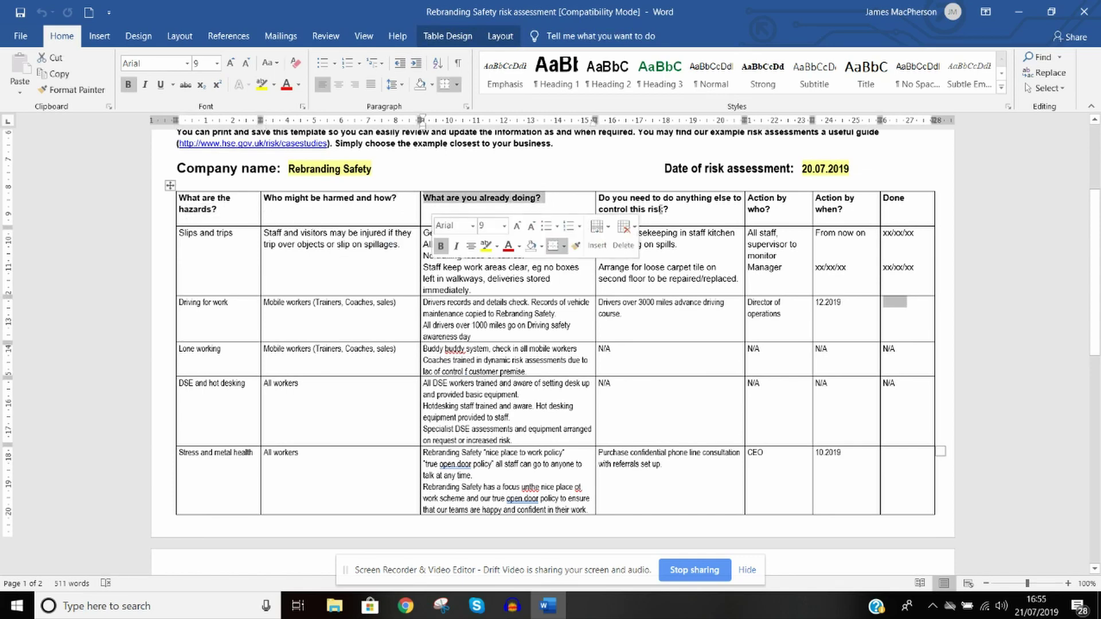
{"action": "left_click_drag", "start_coordinate": [671, 211], "coordinate": [613, 197]}
{"action": "left_click_drag", "start_coordinate": [748, 198], "coordinate": [788, 199]}
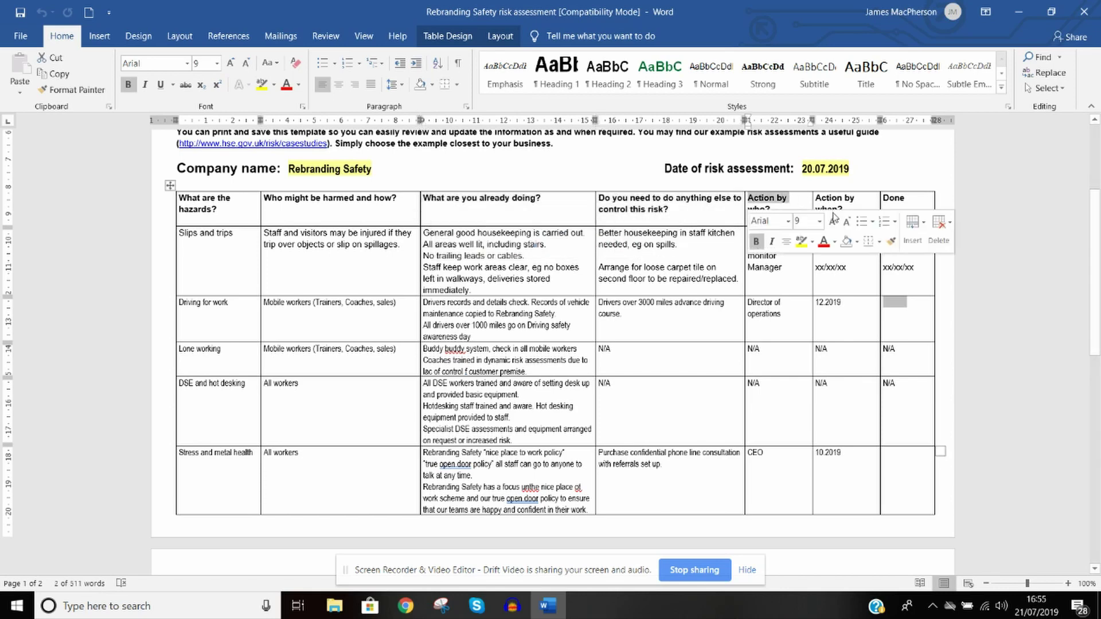
{"action": "left_click_drag", "start_coordinate": [910, 199], "coordinate": [887, 201]}
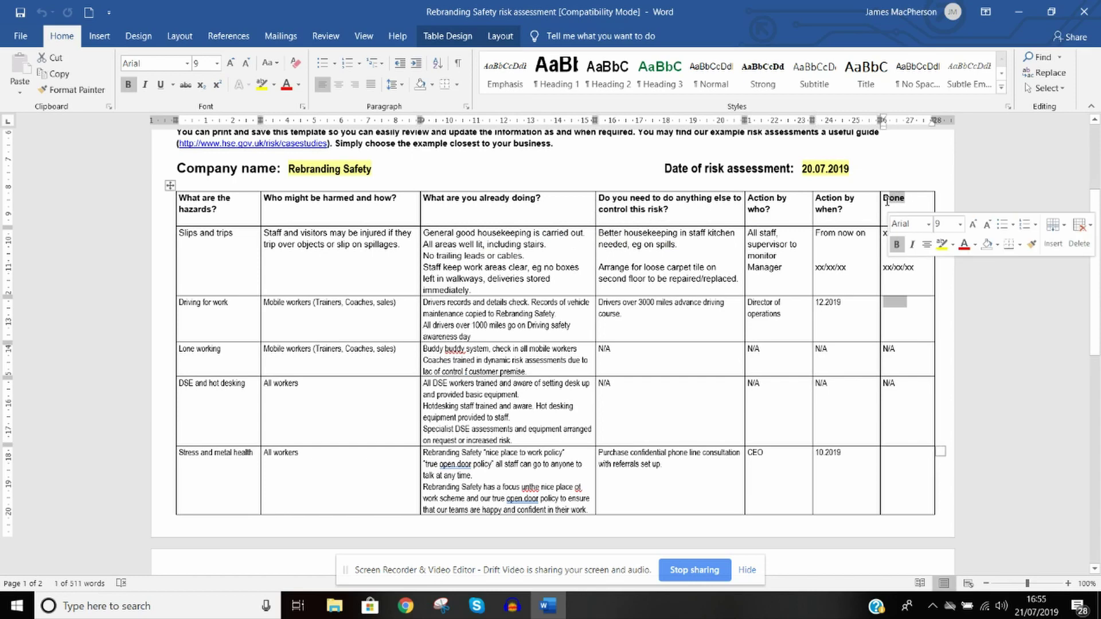
{"action": "left_click_drag", "start_coordinate": [224, 240], "coordinate": [909, 246]}
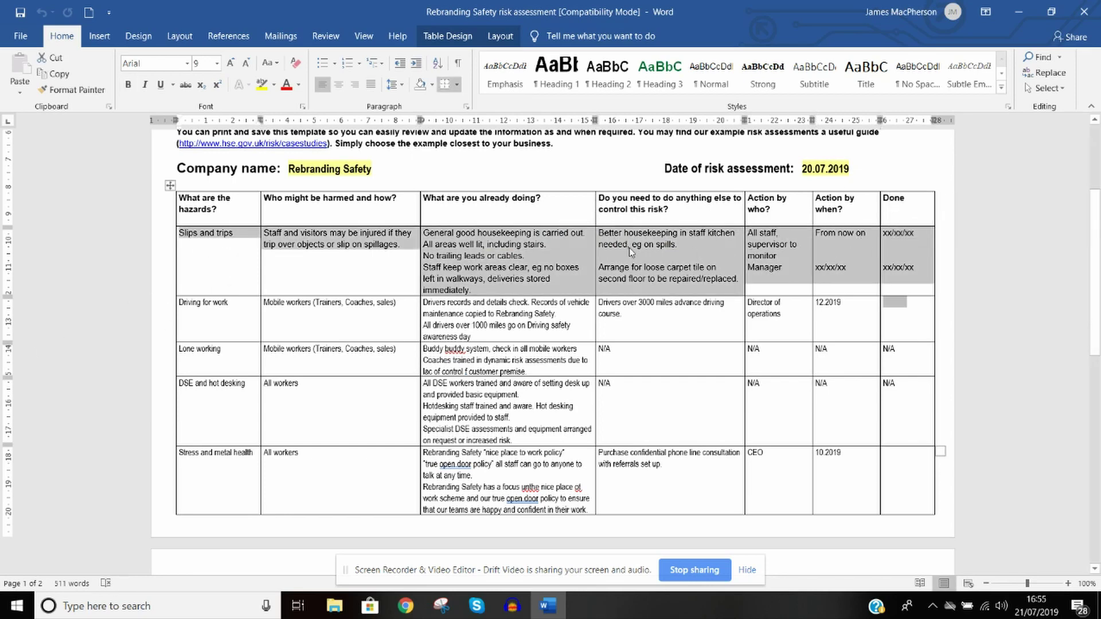
{"action": "left_click", "coordinate": [638, 278]}
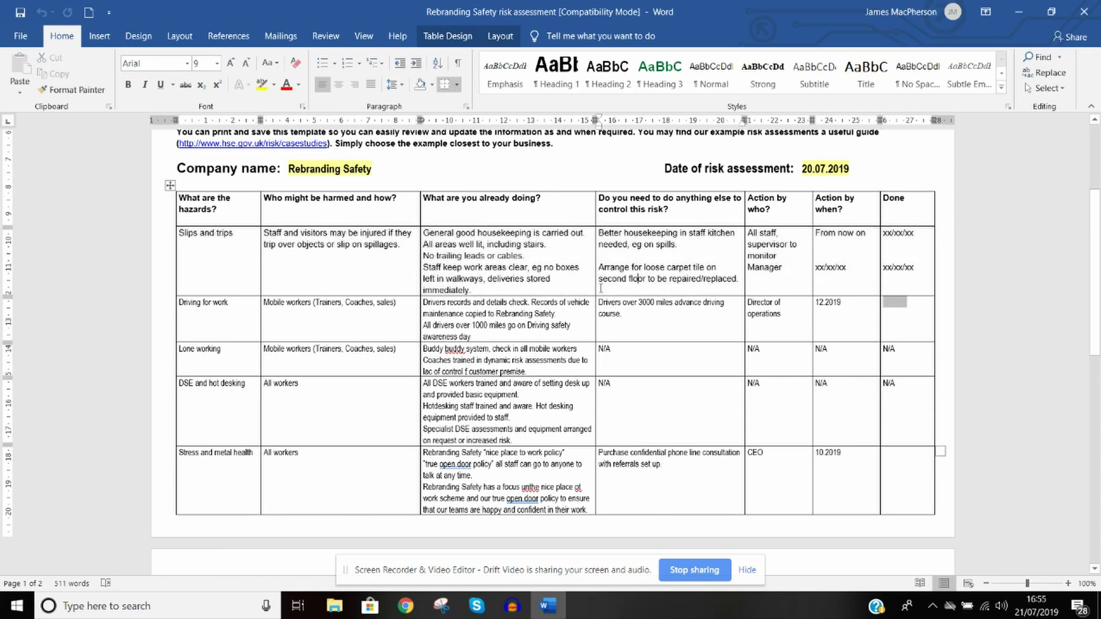
{"action": "left_click_drag", "start_coordinate": [237, 244], "coordinate": [179, 236]}
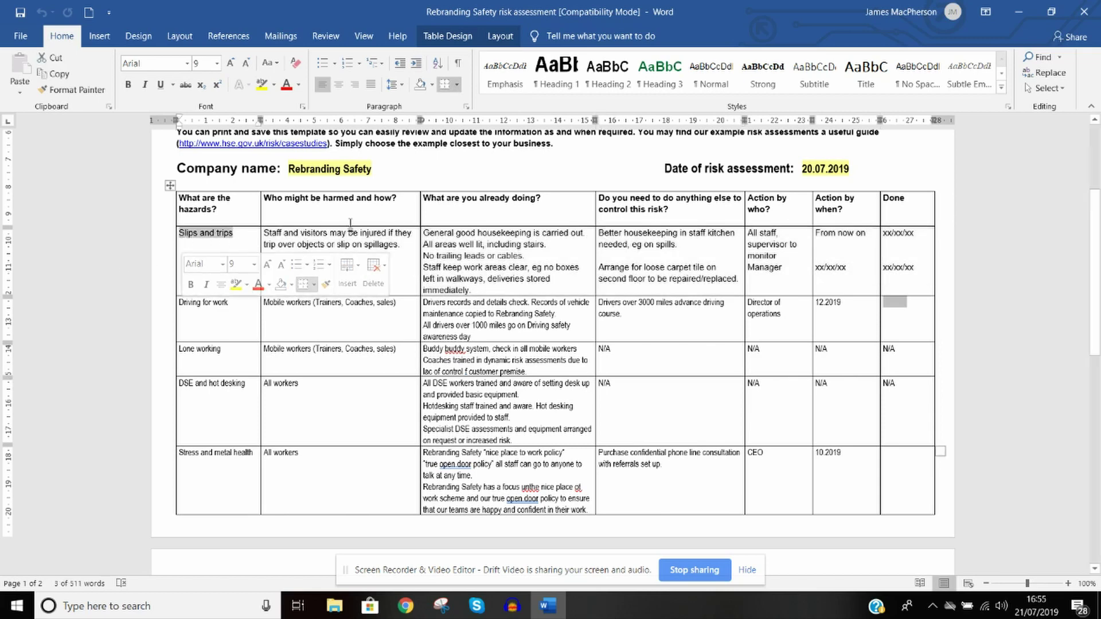
{"action": "left_click", "coordinate": [263, 210]}
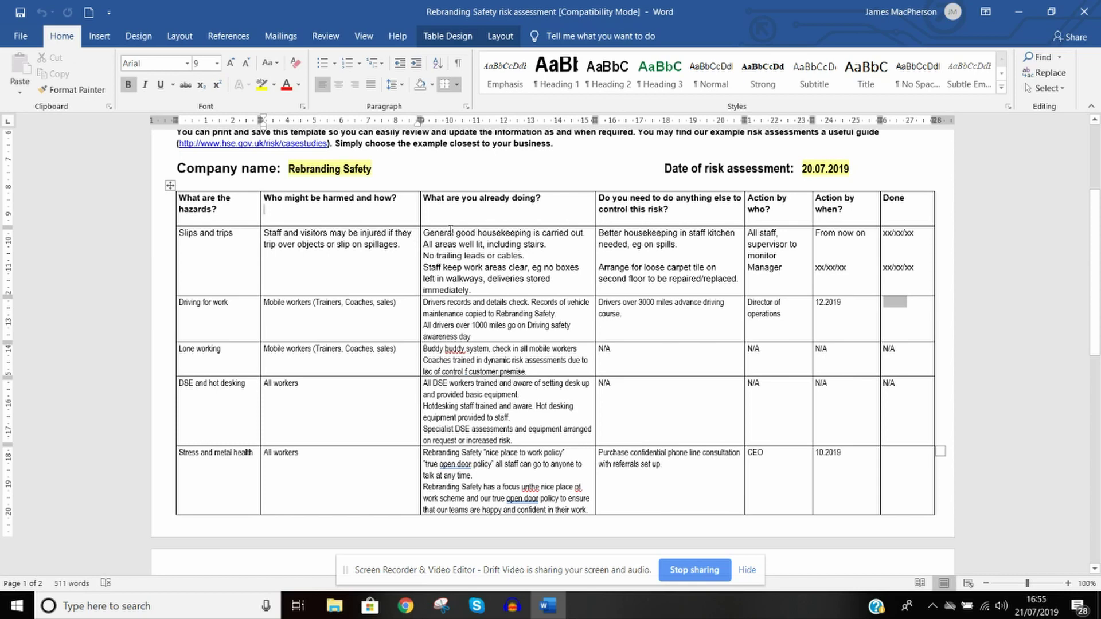
{"action": "left_click_drag", "start_coordinate": [441, 235], "coordinate": [519, 235]}
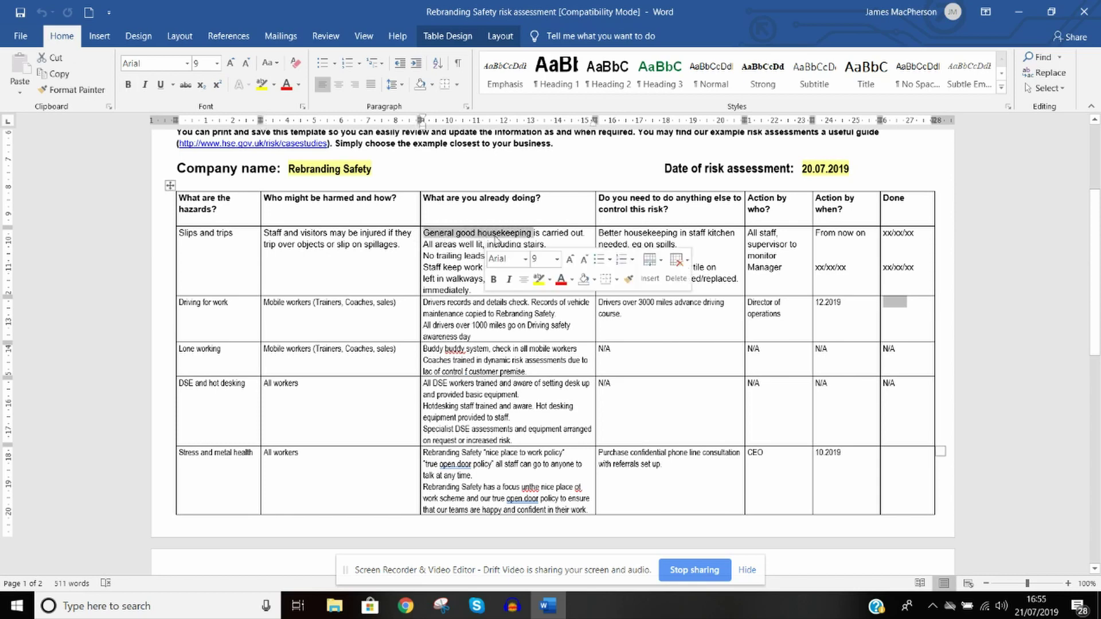
{"action": "left_click_drag", "start_coordinate": [424, 267], "coordinate": [509, 267]}
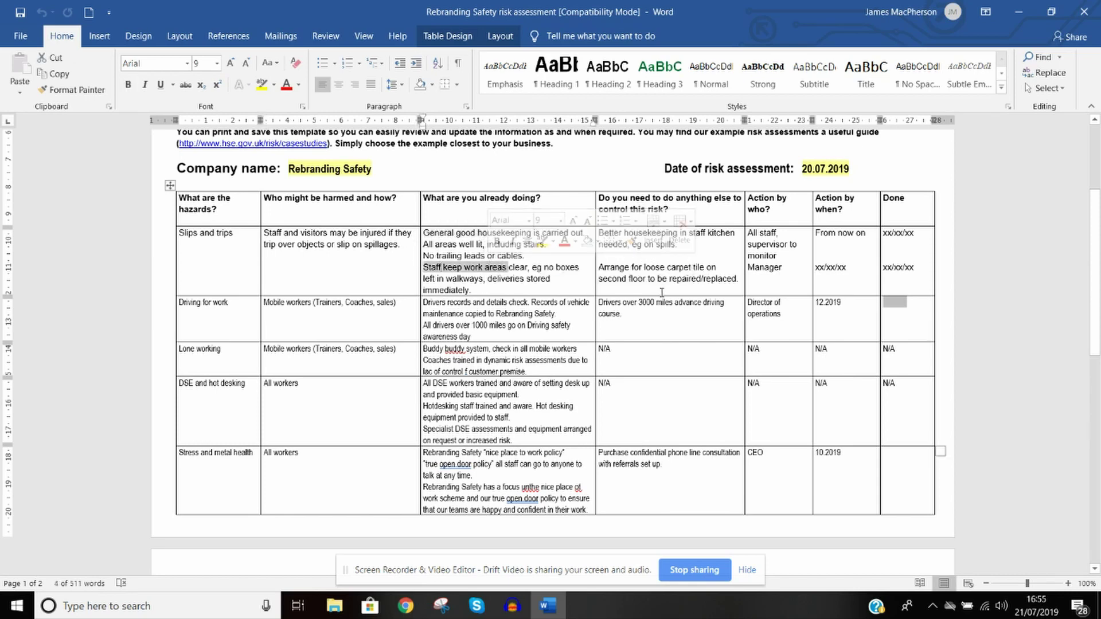
{"action": "left_click", "coordinate": [761, 281]}
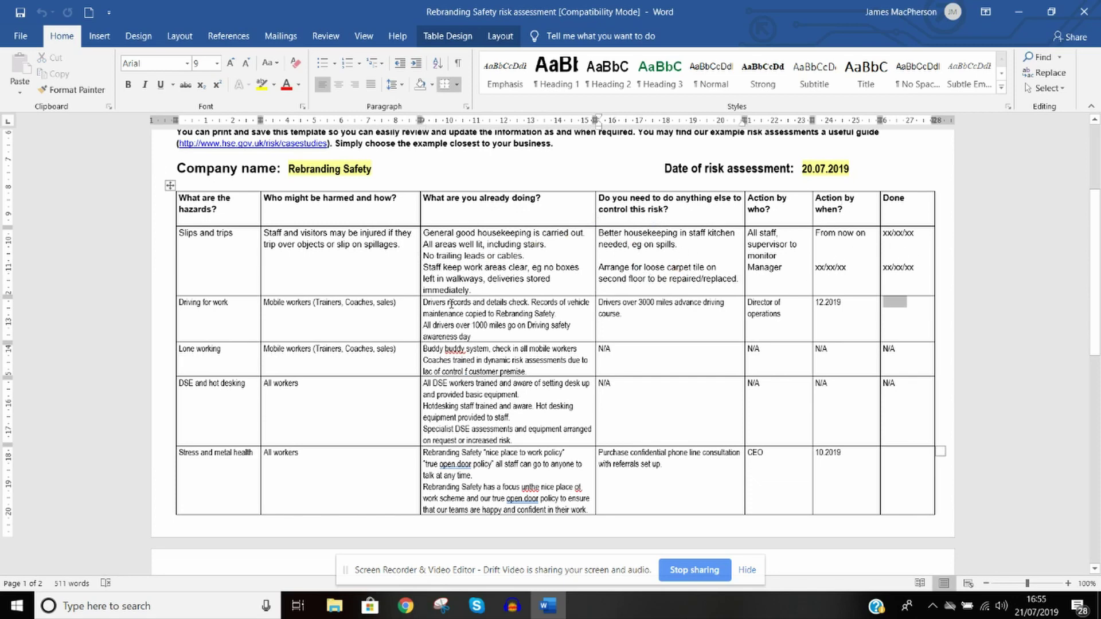
{"action": "left_click", "coordinate": [228, 303]}
Step: Add 'collisions, stress from driving' to the Driving for work who-might-be-harmed cell
{"action": "left_click", "coordinate": [398, 303]}
{"action": "type", "text": "c"}
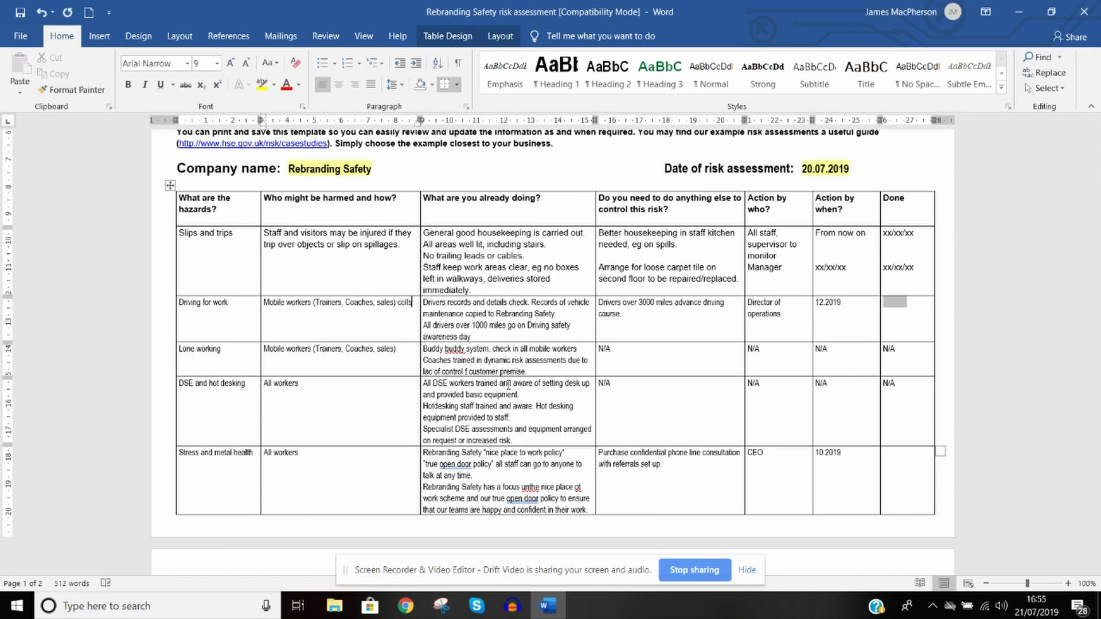
{"action": "type", "text": "ollisions, stress,"}
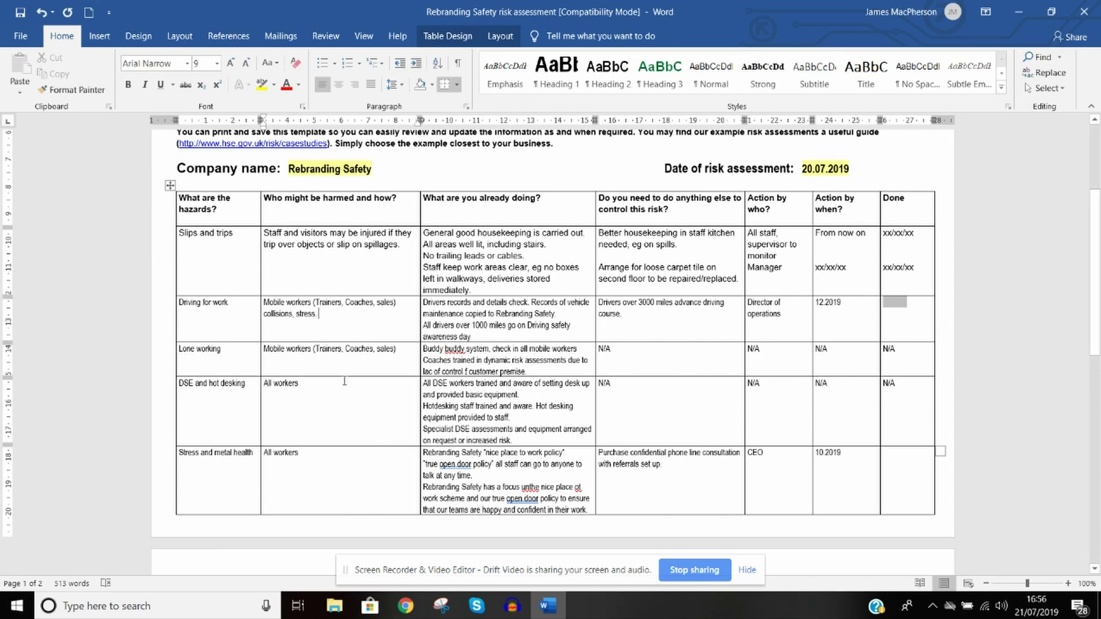
{"action": "type", "text": "From driving"}
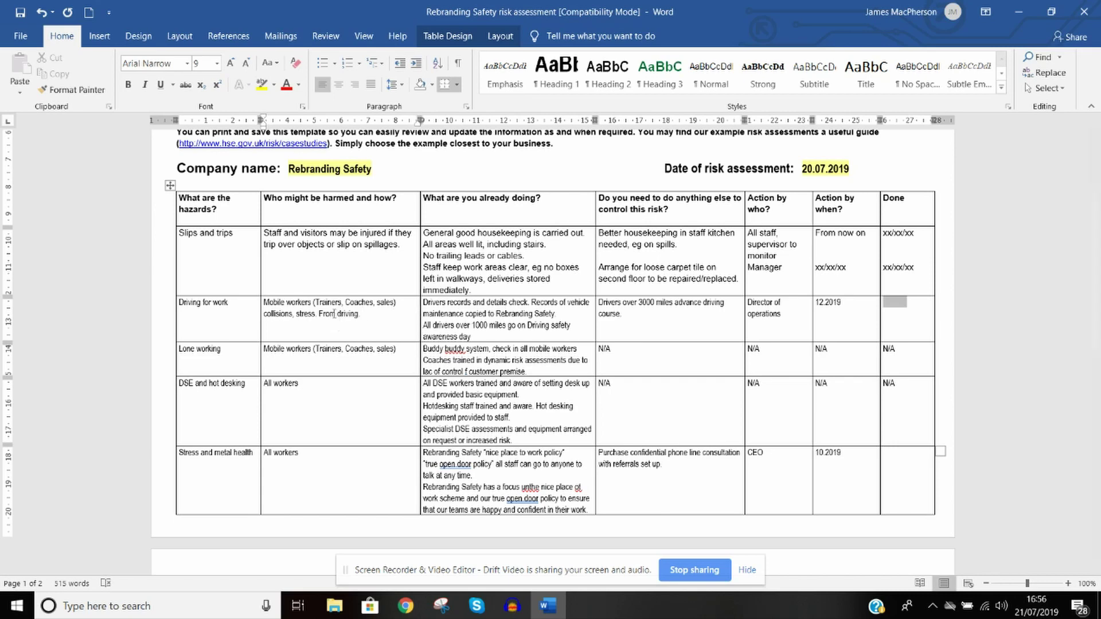
{"action": "left_click", "coordinate": [321, 315]}
{"action": "key", "text": "BackSpace"}
{"action": "key", "text": "BackSpace"}
{"action": "key", "text": "BackSpace"}
{"action": "type", "text": "f"}
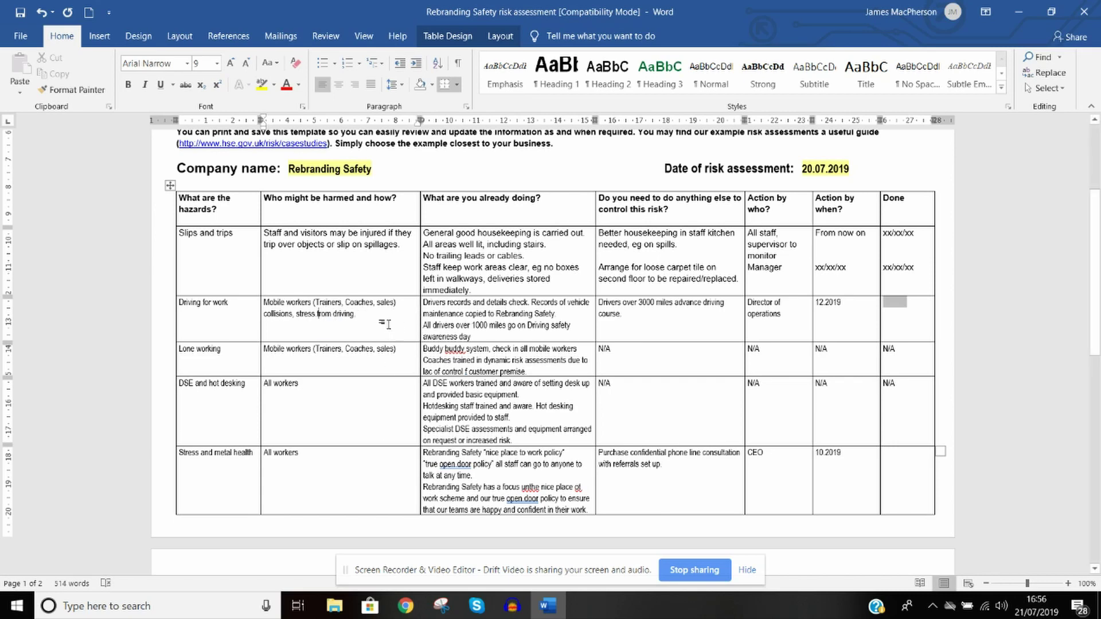
Step: Highlight 'awareness day' in the Driving for work controls cell
{"action": "key", "text": "Home"}
{"action": "key", "text": "Left"}
{"action": "left_click_drag", "start_coordinate": [474, 338], "coordinate": [423, 338]}
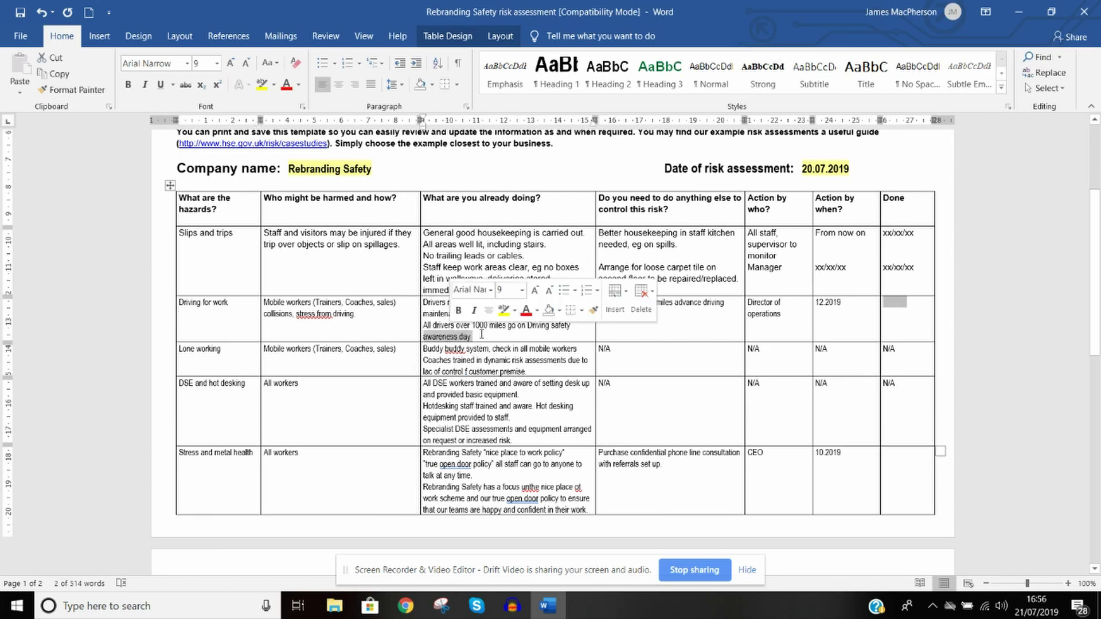
Step: Change 'check' to 'checked' in the Driving for work controls and review the further-action cell
{"action": "left_click", "coordinate": [492, 334]}
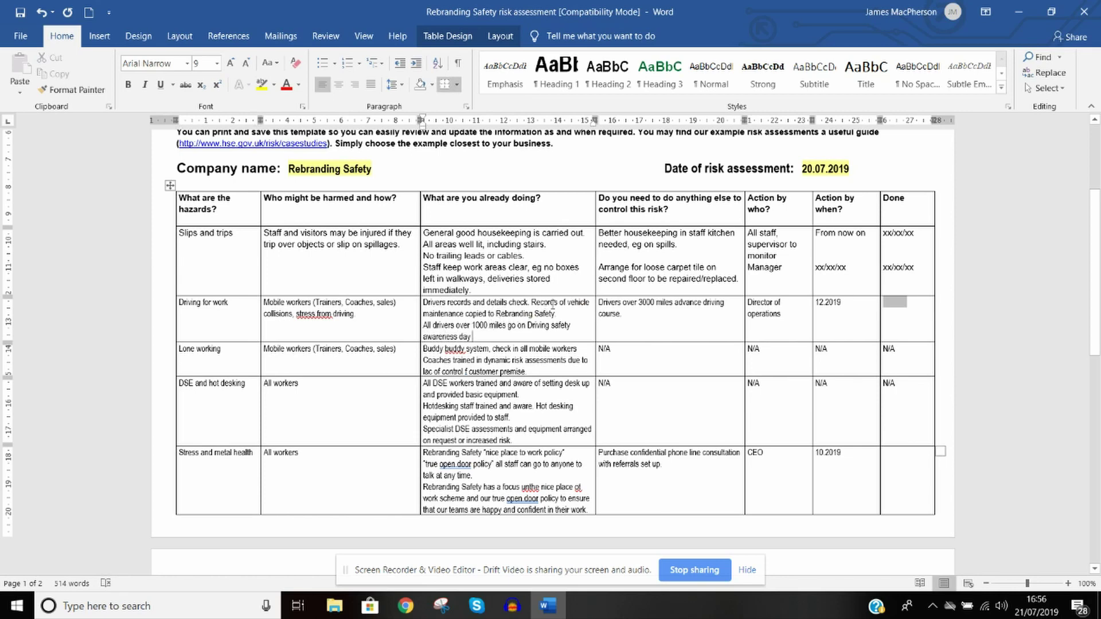
{"action": "type", "text": "ed"}
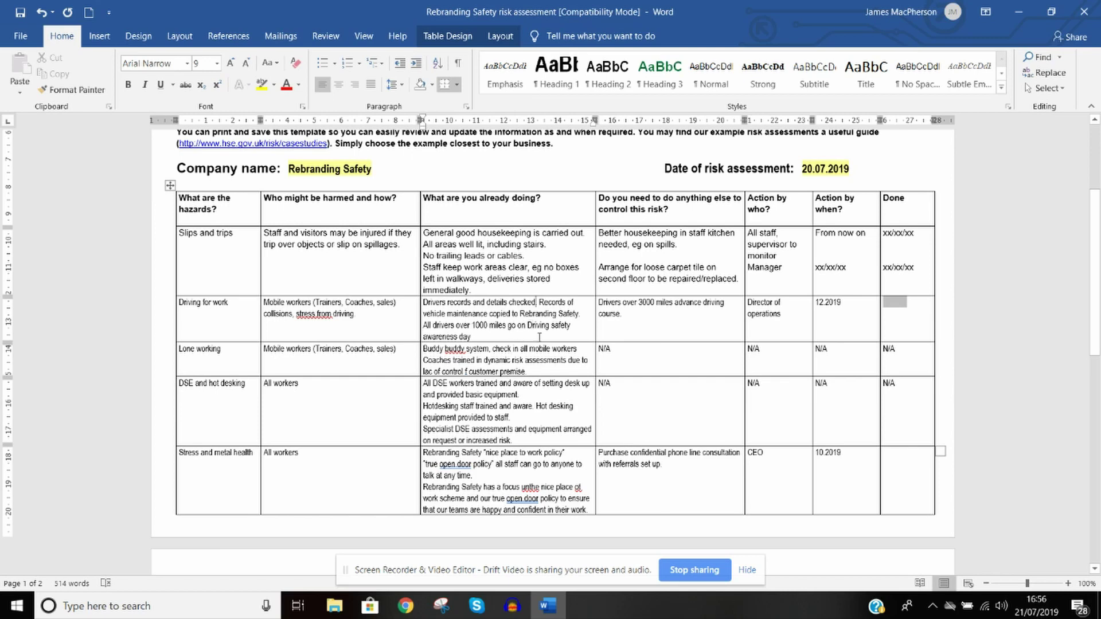
{"action": "left_click", "coordinate": [651, 322]}
{"action": "triple_click", "coordinate": [785, 331]}
{"action": "left_click", "coordinate": [785, 331]}
{"action": "left_click_drag", "start_coordinate": [843, 304], "coordinate": [819, 304]}
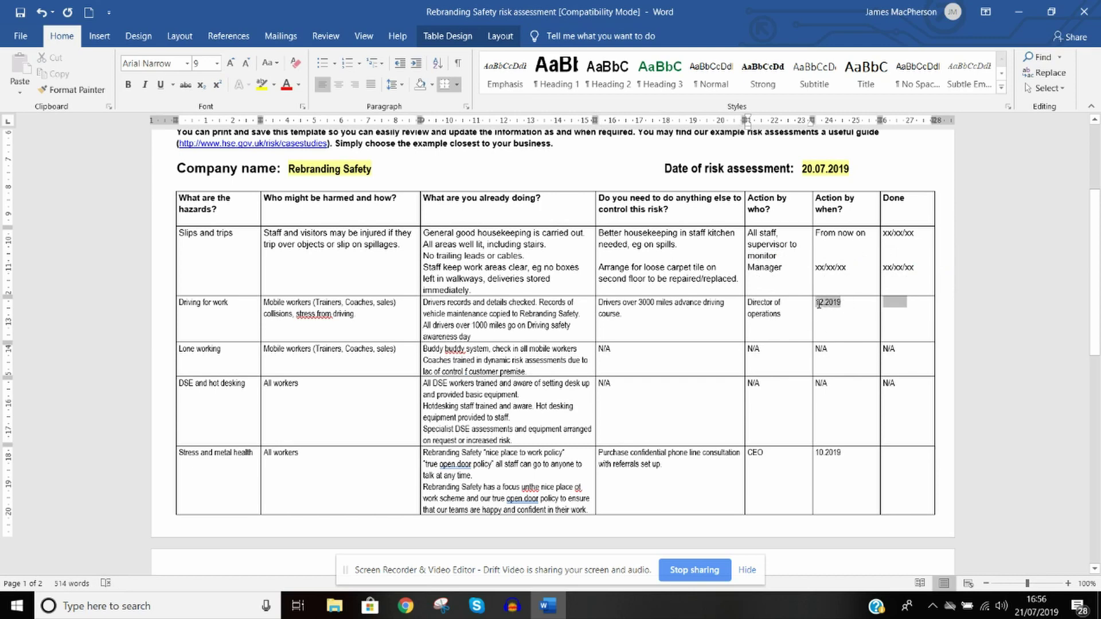
{"action": "left_click", "coordinate": [843, 306]}
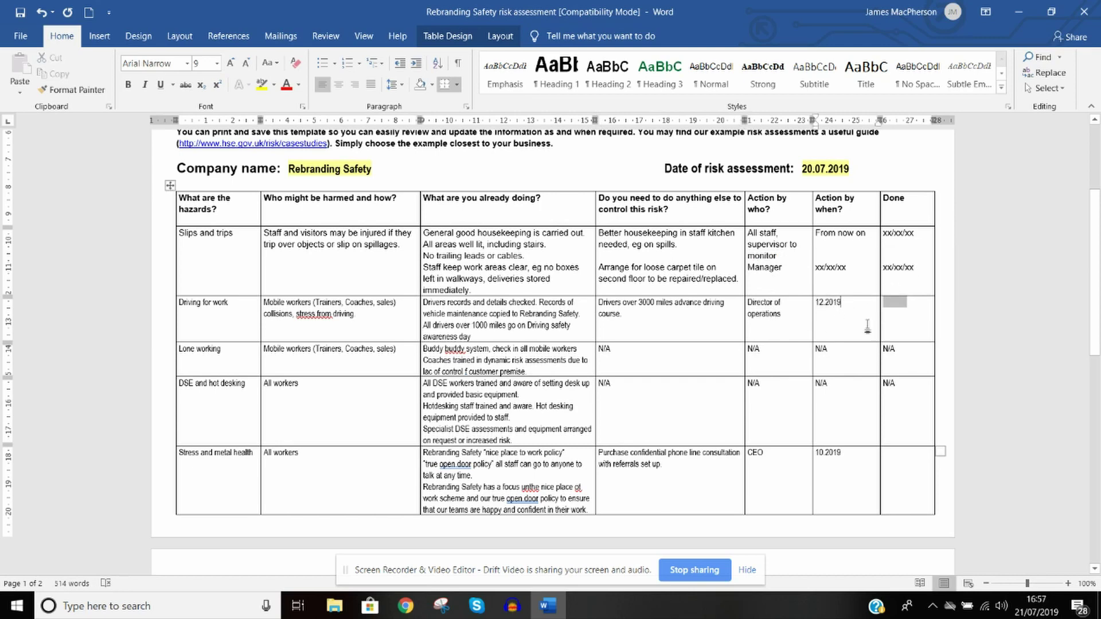
Step: Replace the Driving for work Done placeholder with 12.12.2019
{"action": "left_click", "coordinate": [916, 303]}
{"action": "key", "text": "Delete"}
{"action": "type", "text": "12"}
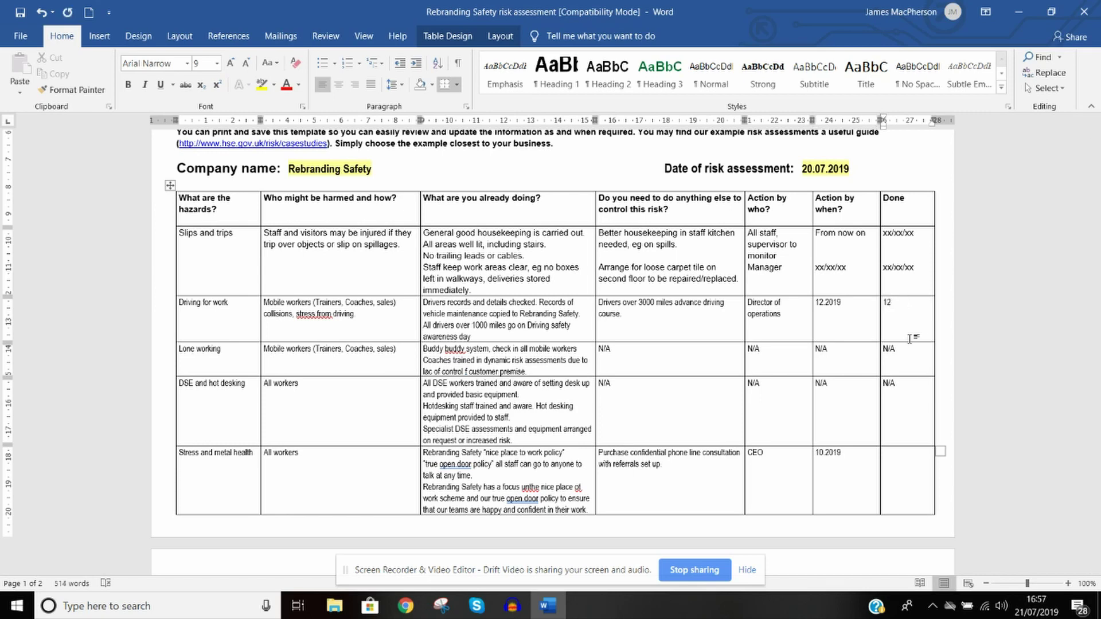
{"action": "type", "text": ".12.2019"}
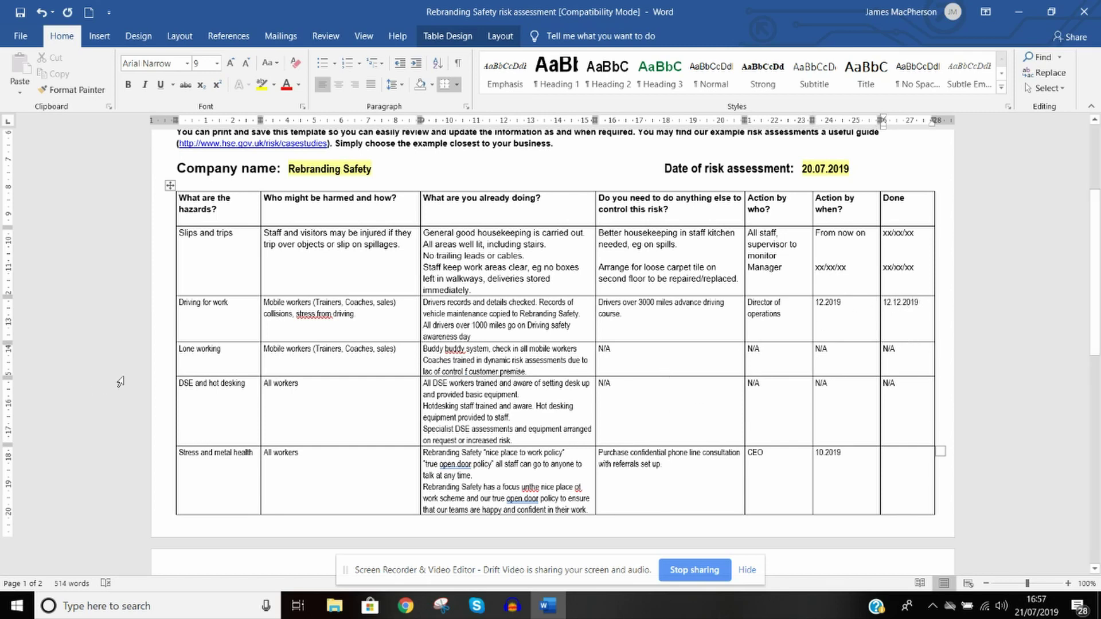
Step: Append 'incident and accident when working alone' after 'sales)' in the Lone working who-might-be-harmed cell
{"action": "left_click", "coordinate": [216, 363]}
{"action": "left_click_drag", "start_coordinate": [225, 349], "coordinate": [173, 351]}
{"action": "key", "text": "Down"}
{"action": "left_click", "coordinate": [410, 353]}
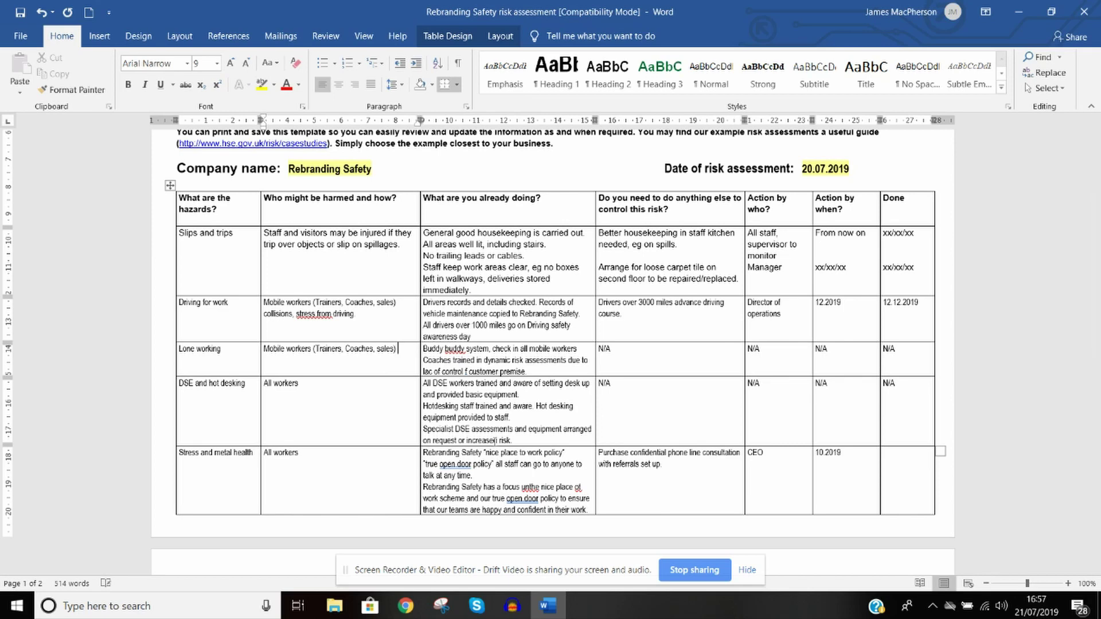
{"action": "type", "text": "incident and accident when working alone."}
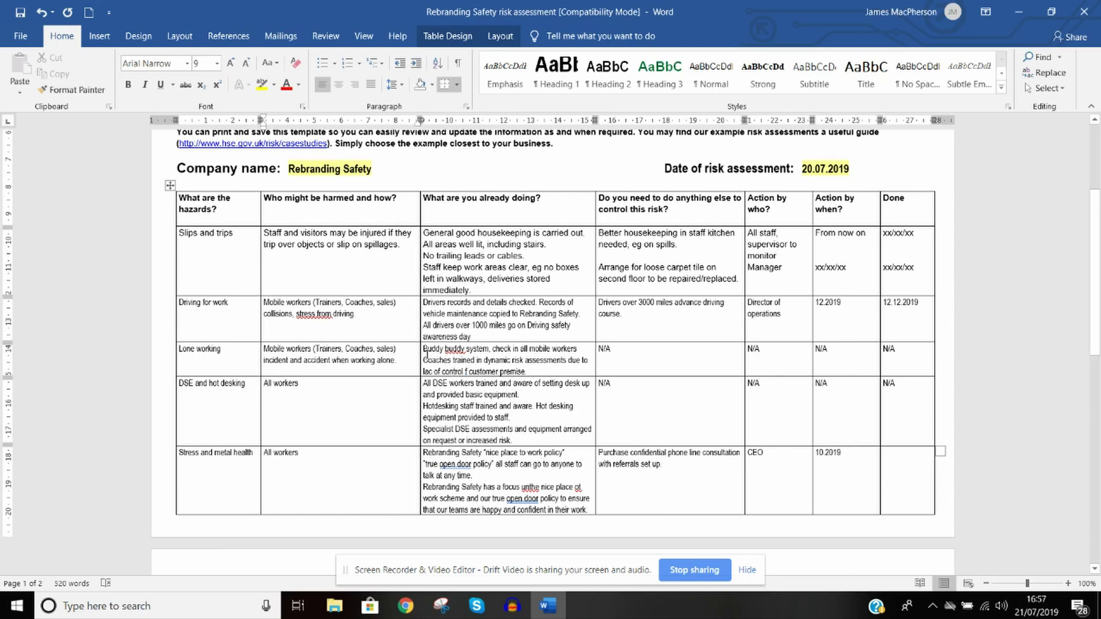
Step: Check the Lone working row's Buddy text, further-action N/A cell and Action by who cell
{"action": "double_click", "coordinate": [435, 348]}
{"action": "left_click", "coordinate": [436, 348]}
{"action": "left_click", "coordinate": [635, 366]}
{"action": "left_click", "coordinate": [781, 351]}
Step: Extend 'All workers' in the DSE row with ', strain of sitting and working from /with DSE for long period.'
{"action": "left_click", "coordinate": [211, 400]}
{"action": "left_click", "coordinate": [300, 382]}
{"action": "type", "text": ", "}
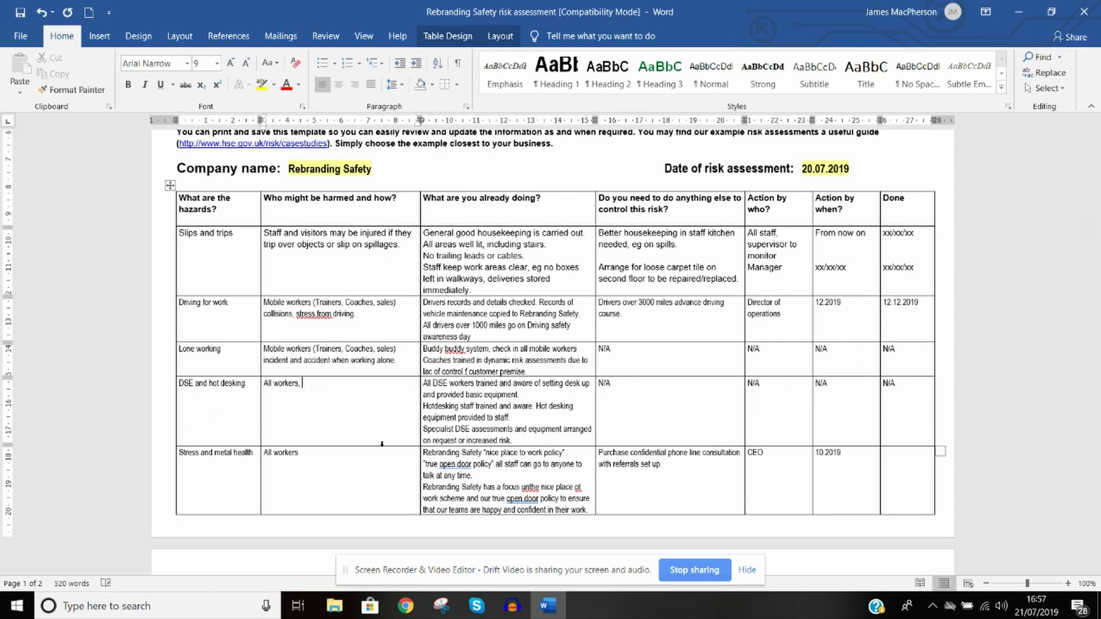
{"action": "type", "text": "strain of sitting and working from w"}
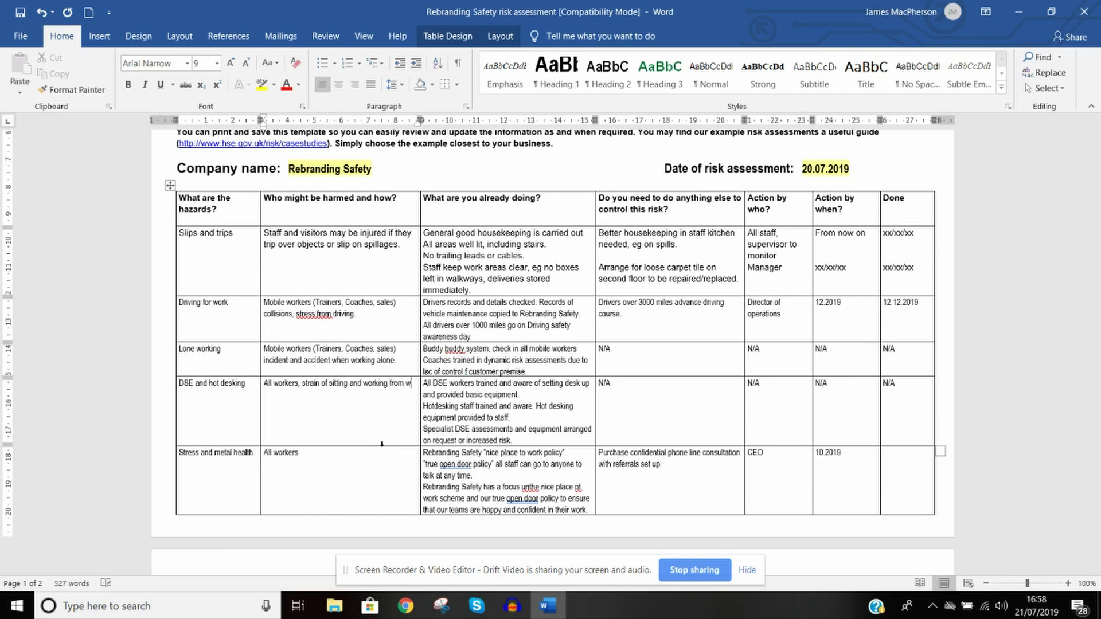
{"action": "key", "text": "BackSpace"}
{"action": "type", "text": "/with DSE for long period ."}
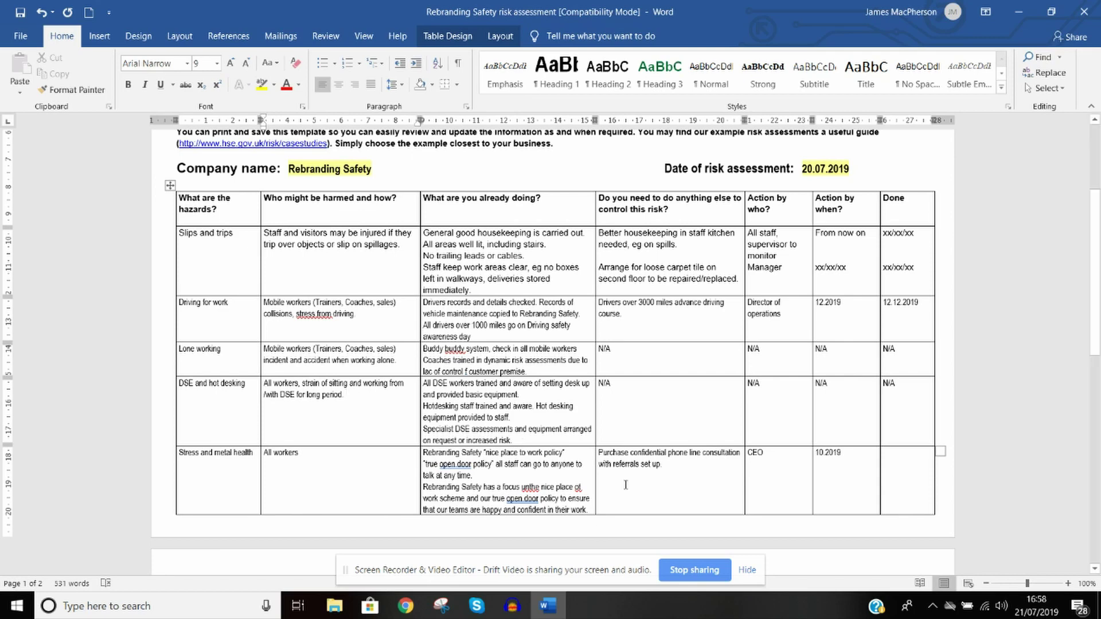
{"action": "scroll", "coordinate": [625, 459], "scroll_direction": "down", "scroll_amount": 1}
{"action": "scroll", "coordinate": [625, 450], "scroll_direction": "up", "scroll_amount": 1}
{"action": "left_click_drag", "start_coordinate": [217, 200], "coordinate": [233, 208]}
{"action": "left_click", "coordinate": [227, 211]}
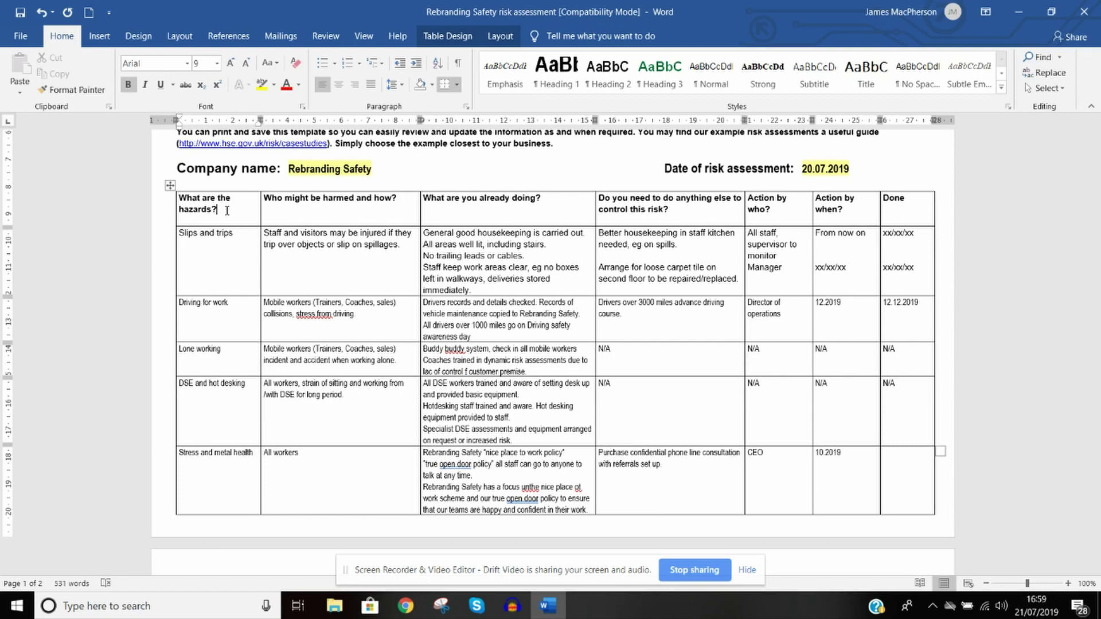
{"action": "scroll", "coordinate": [364, 298], "scroll_direction": "up", "scroll_amount": 3}
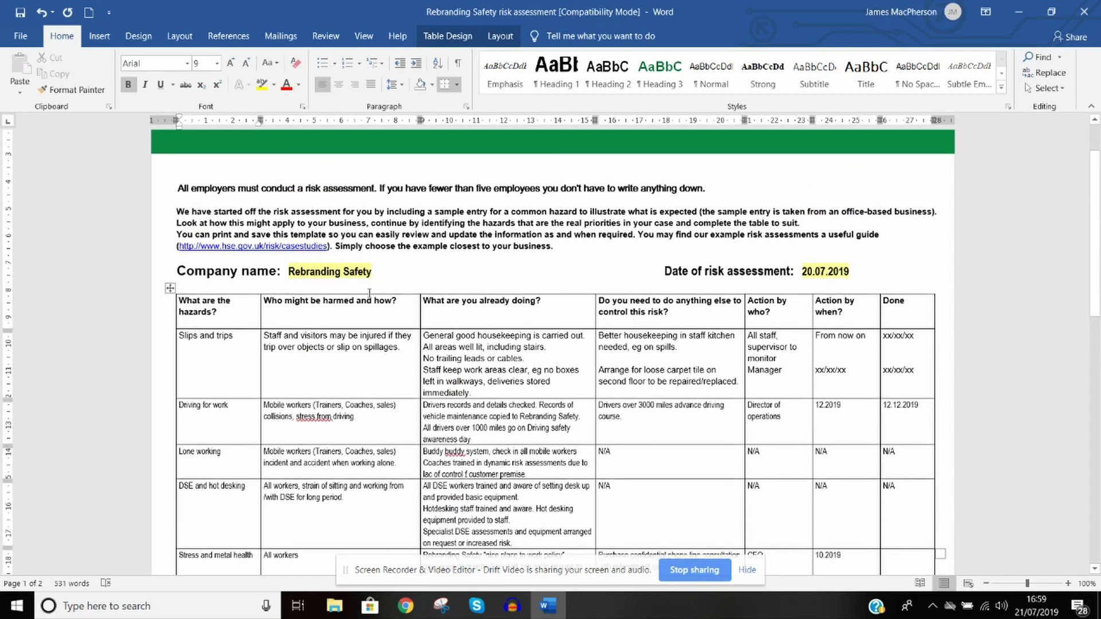
{"action": "scroll", "coordinate": [363, 308], "scroll_direction": "down", "scroll_amount": 12}
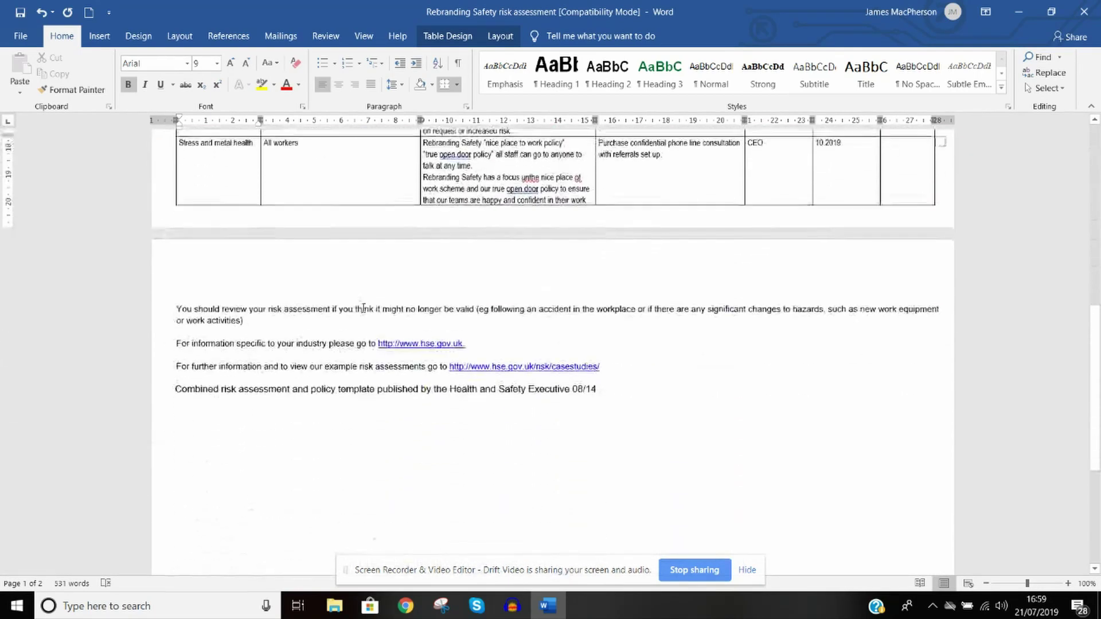
{"action": "scroll", "coordinate": [368, 314], "scroll_direction": "up", "scroll_amount": 15}
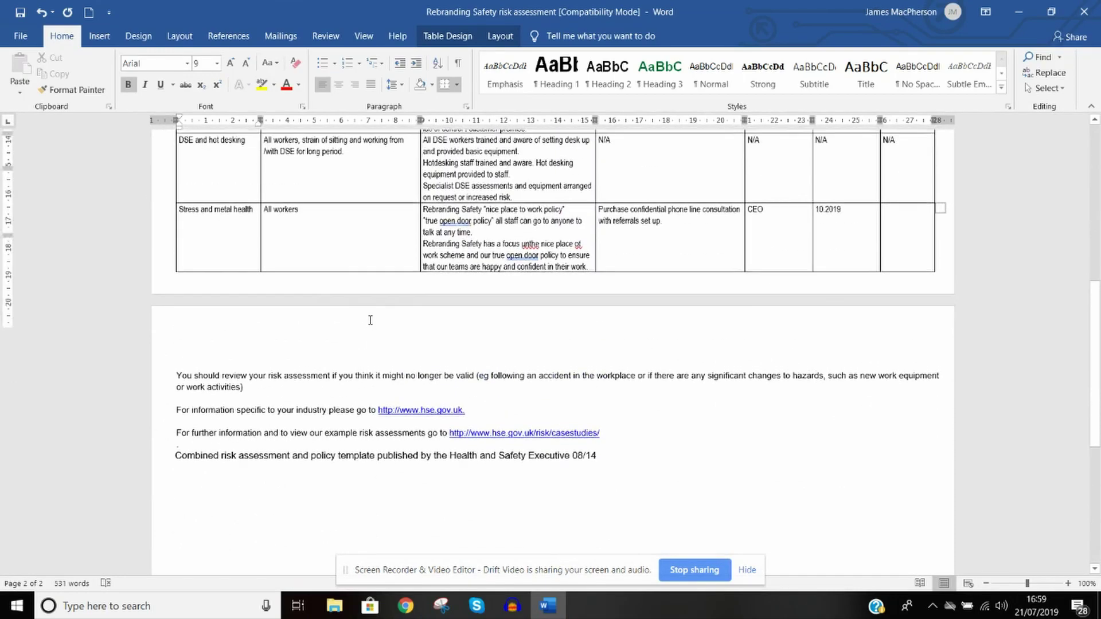
{"action": "mouse_move", "coordinate": [413, 612]}
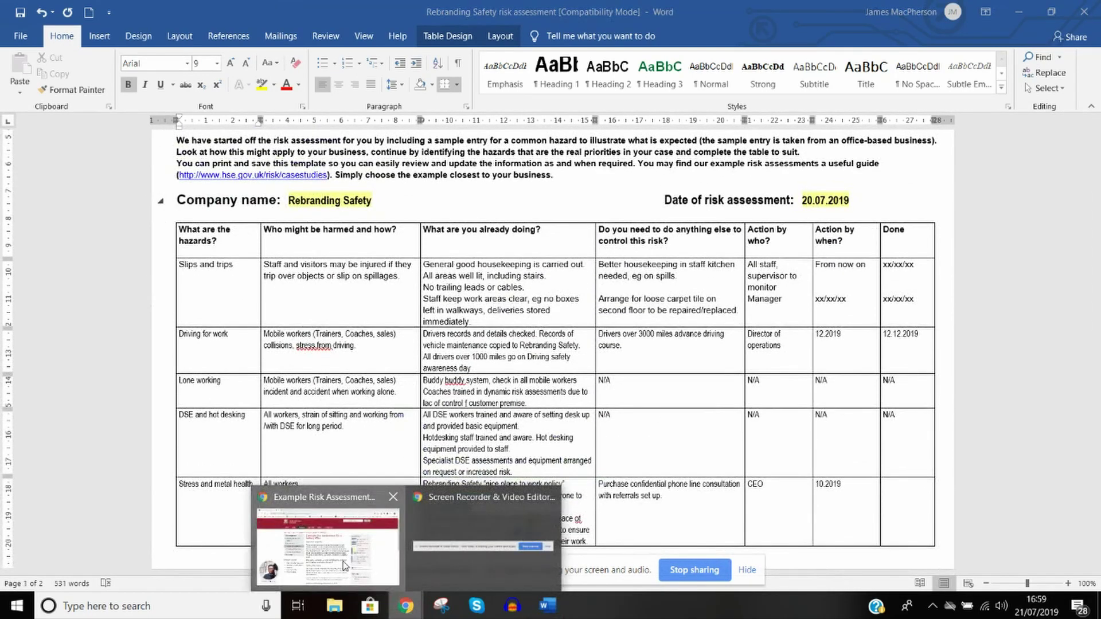
{"action": "left_click", "coordinate": [349, 566]}
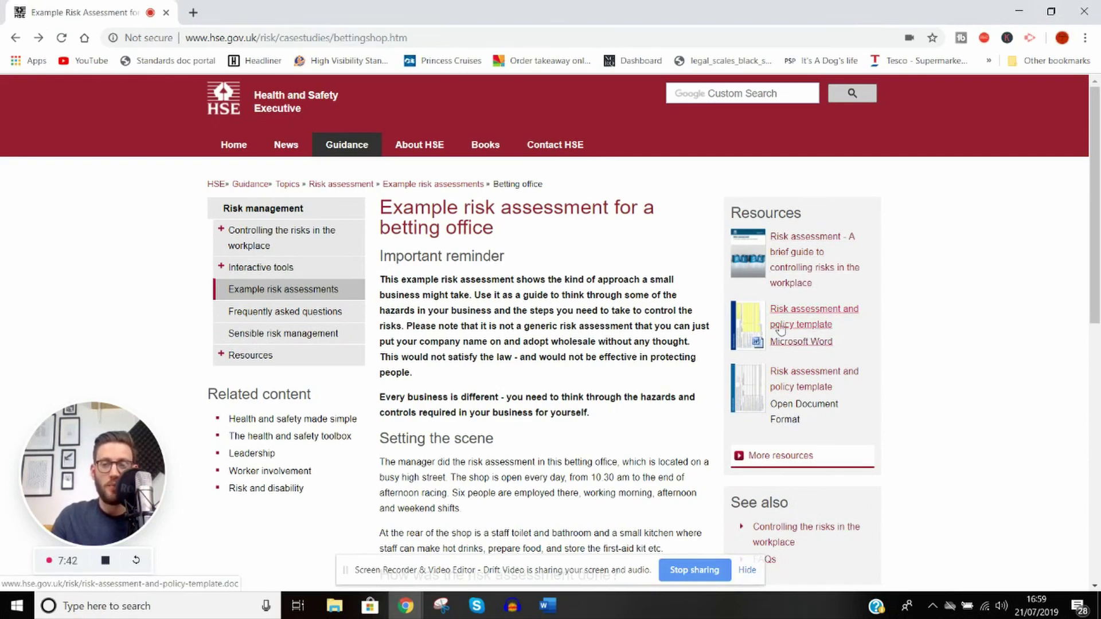
Step: Download HSE's Word 'Risk assessment and policy template' and open it in Word
{"action": "left_click", "coordinate": [813, 322]}
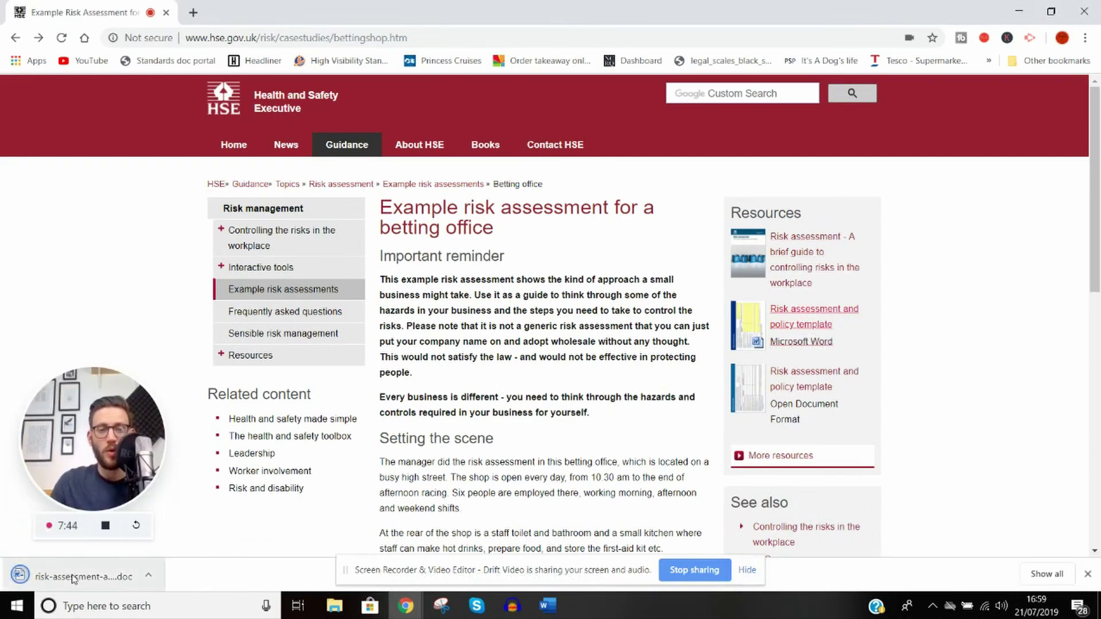
{"action": "left_click", "coordinate": [64, 575]}
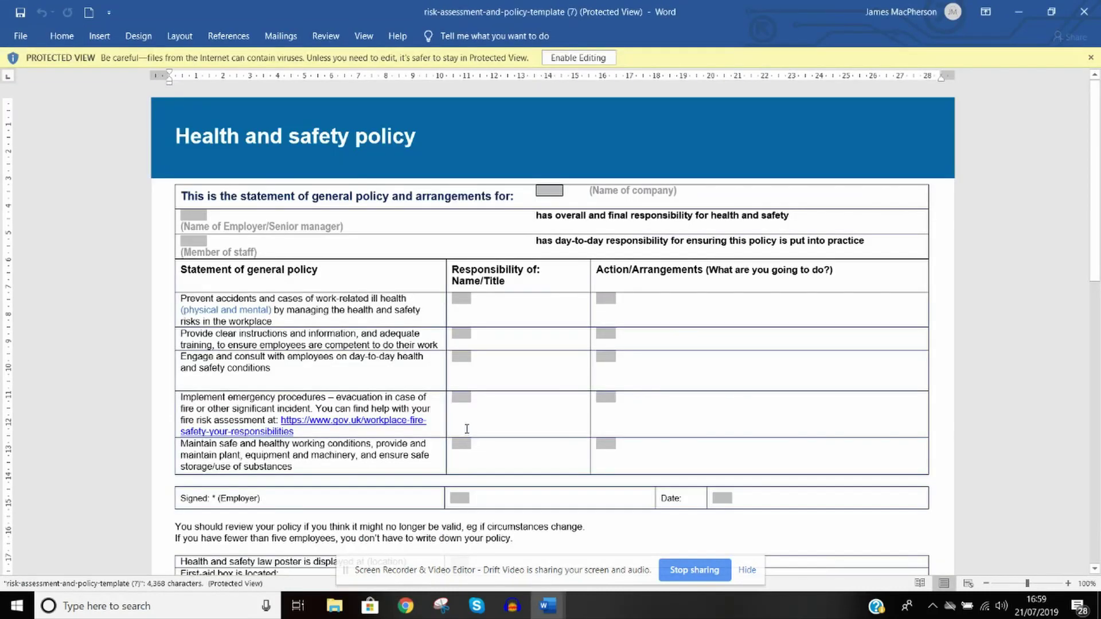
Step: Enable editing on the downloaded template and delete its Health and safety policy heading
{"action": "left_click", "coordinate": [565, 58]}
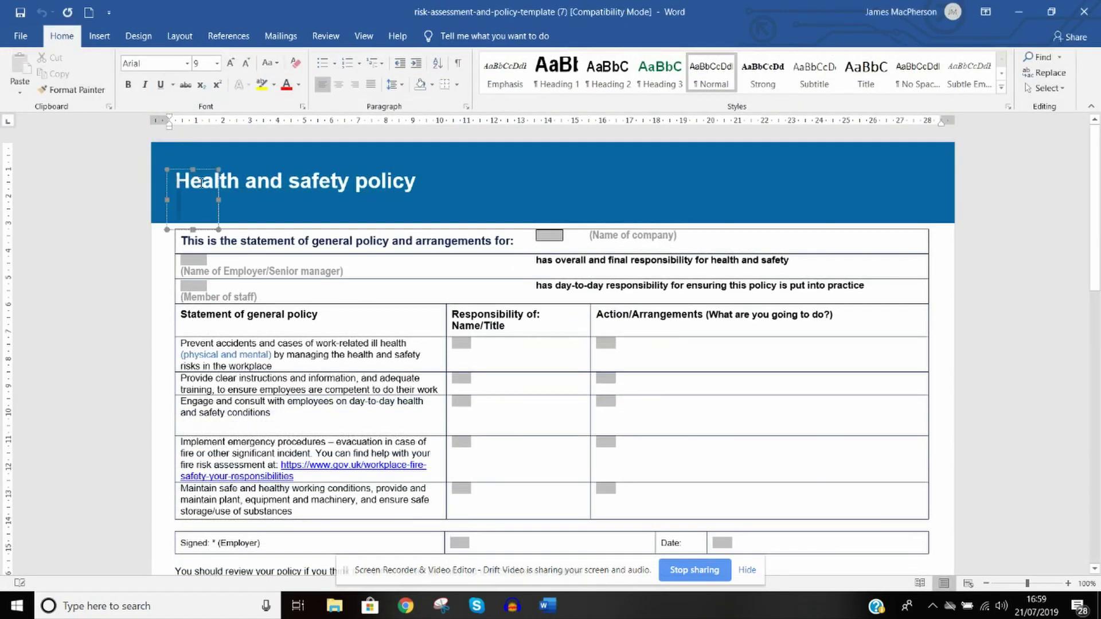
{"action": "left_click", "coordinate": [246, 189]}
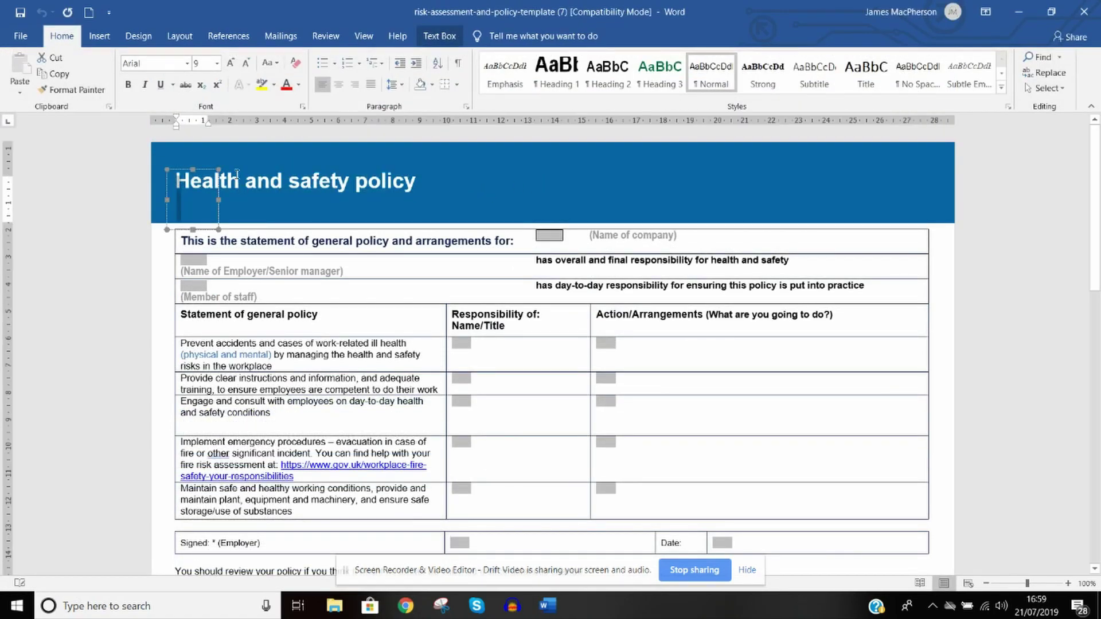
{"action": "left_click_drag", "start_coordinate": [172, 159], "coordinate": [558, 359]}
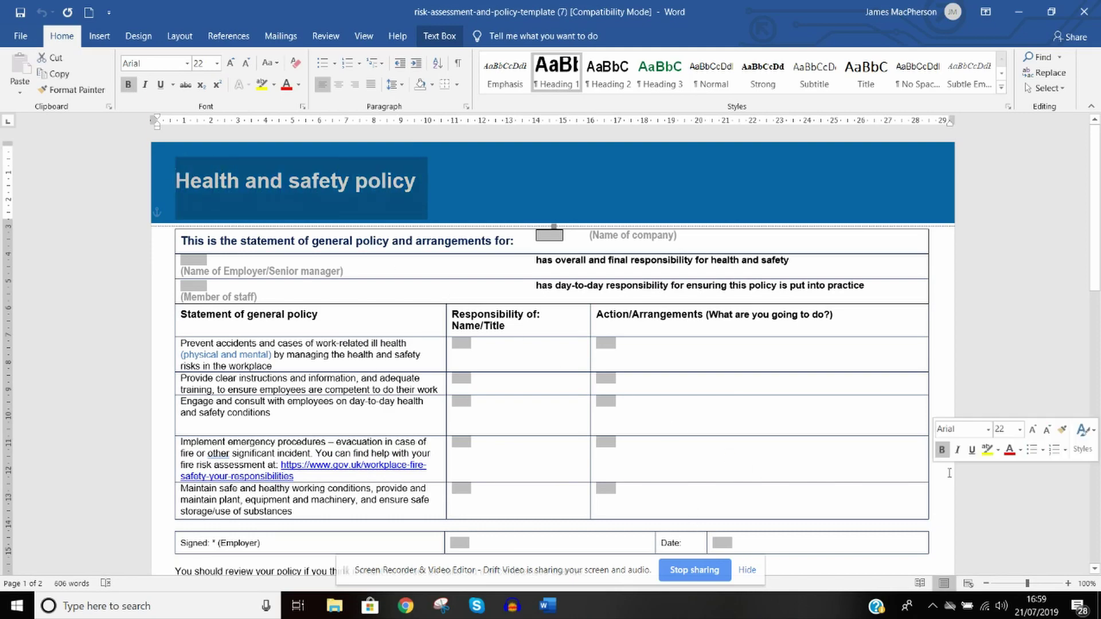
{"action": "key", "text": "Delete"}
Step: Delete the whole policy section, then close the template without saving
{"action": "scroll", "coordinate": [729, 352], "scroll_direction": "down", "scroll_amount": 2}
{"action": "scroll", "coordinate": [729, 353], "scroll_direction": "down", "scroll_amount": 5}
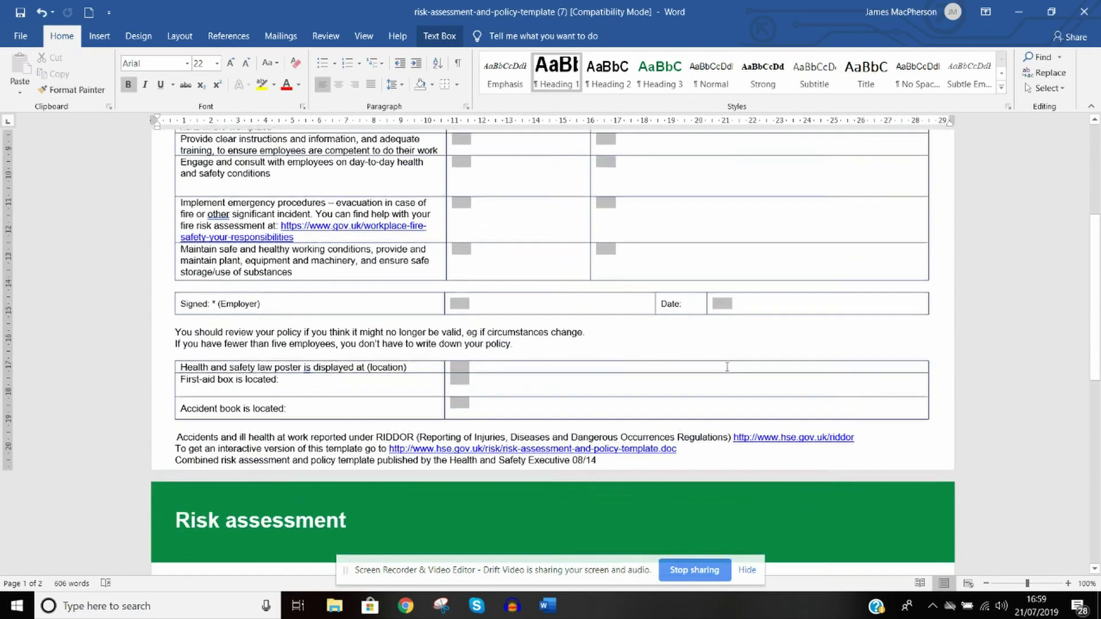
{"action": "left_click_drag", "start_coordinate": [678, 447], "coordinate": [166, 46]}
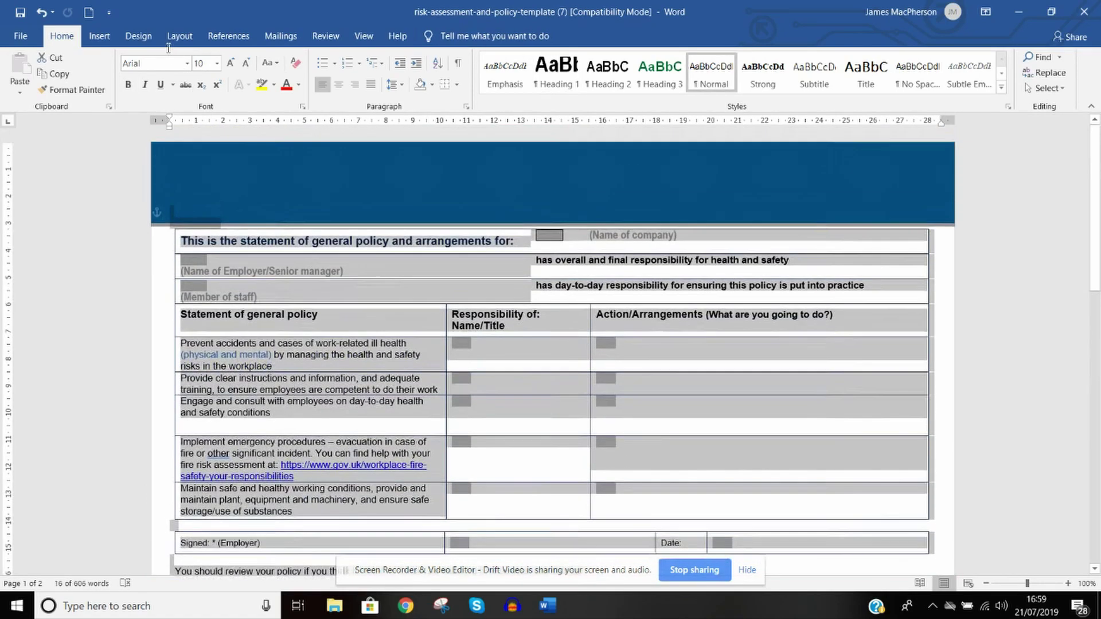
{"action": "key", "text": "Delete"}
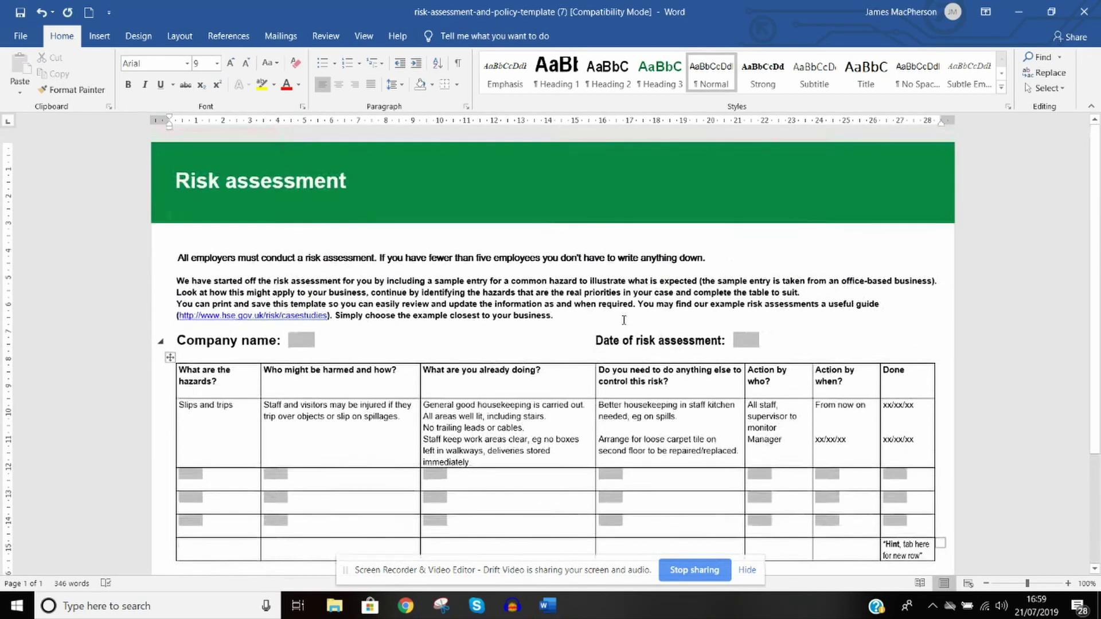
{"action": "left_click", "coordinate": [1082, 16]}
{"action": "left_click", "coordinate": [682, 327]}
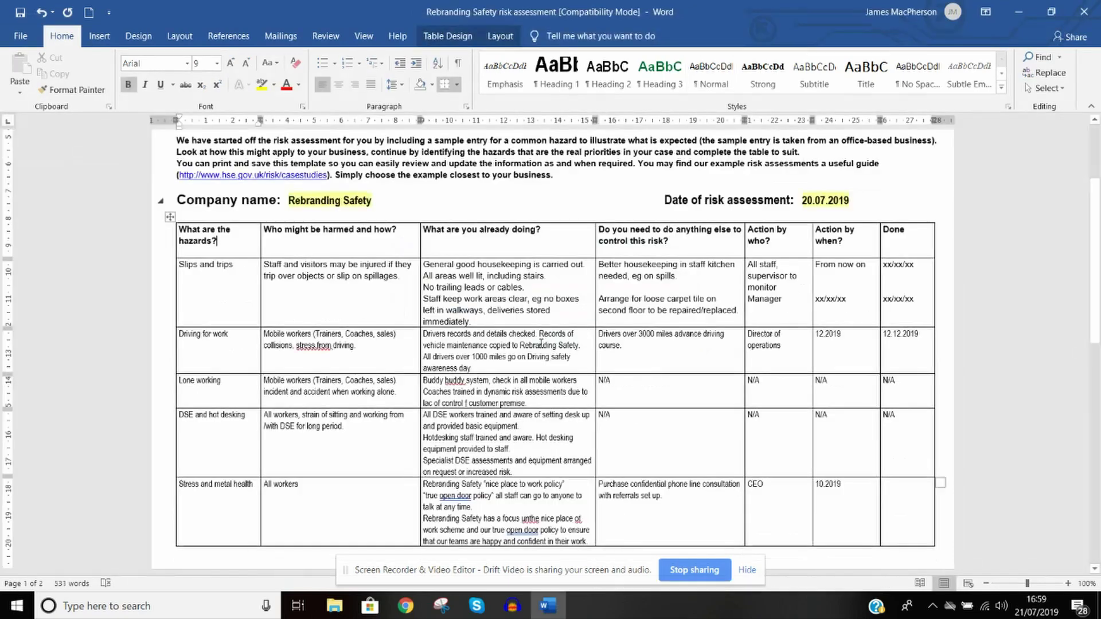
Step: Bring up HSE's betting office example page in Chrome and scroll through it, ending at the top
{"action": "mouse_move", "coordinate": [405, 606]}
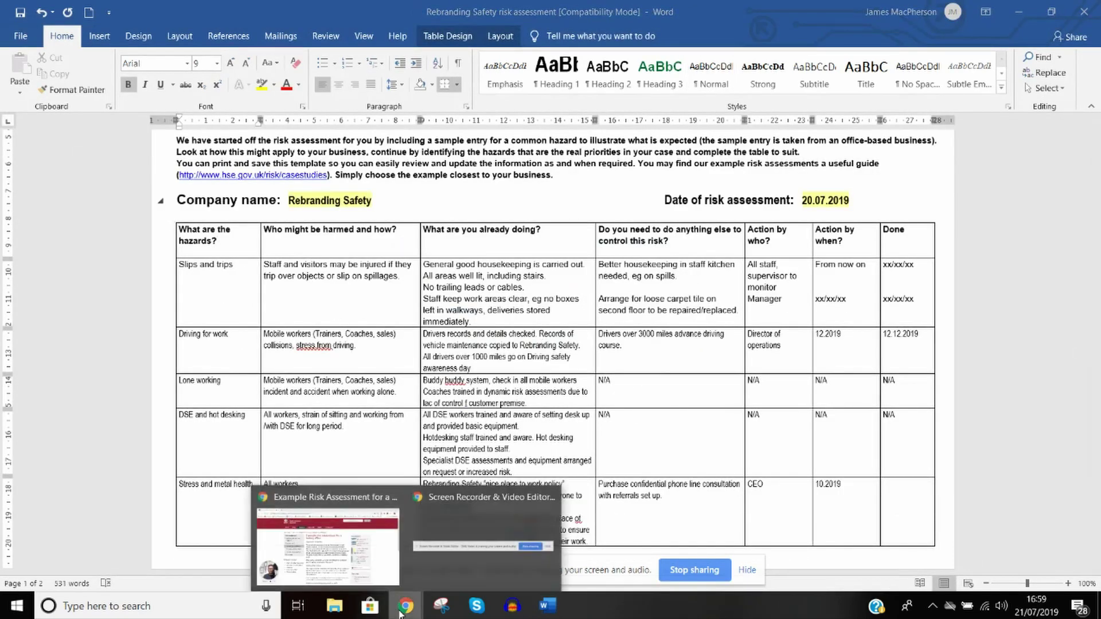
{"action": "left_click", "coordinate": [335, 546]}
{"action": "scroll", "coordinate": [507, 383], "scroll_direction": "down", "scroll_amount": 3}
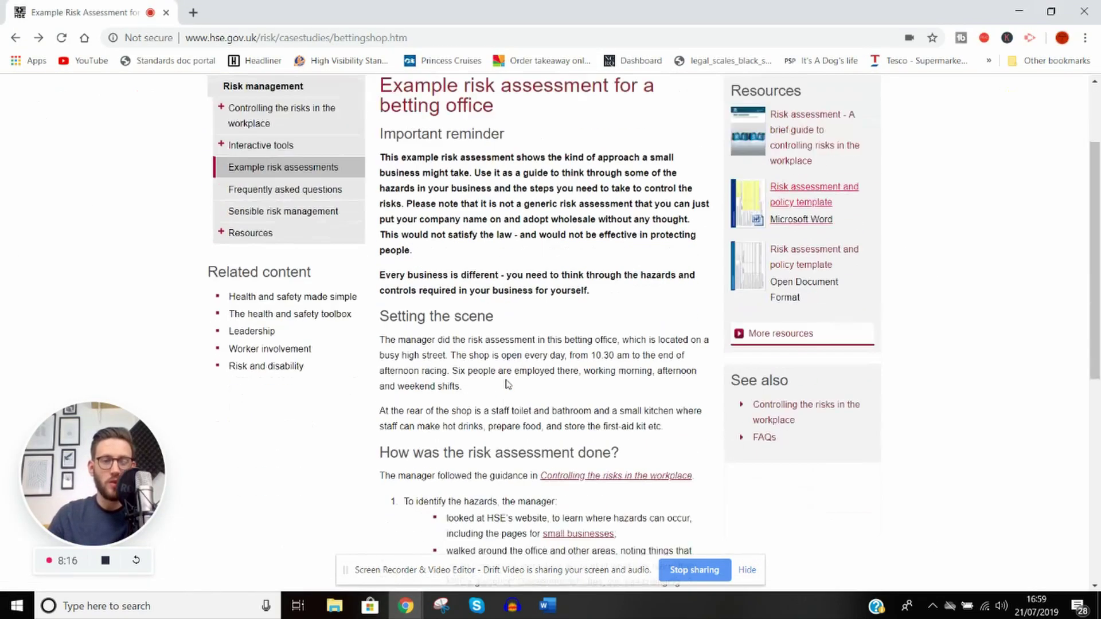
{"action": "scroll", "coordinate": [507, 383], "scroll_direction": "up", "scroll_amount": 4}
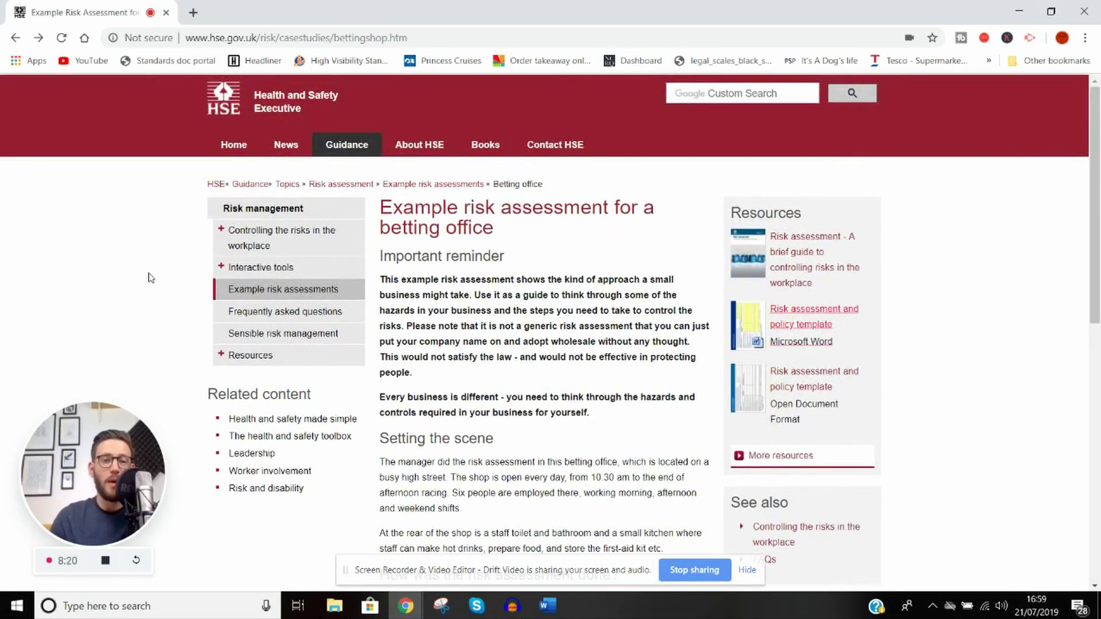
{"action": "scroll", "coordinate": [578, 288], "scroll_direction": "down", "scroll_amount": 3}
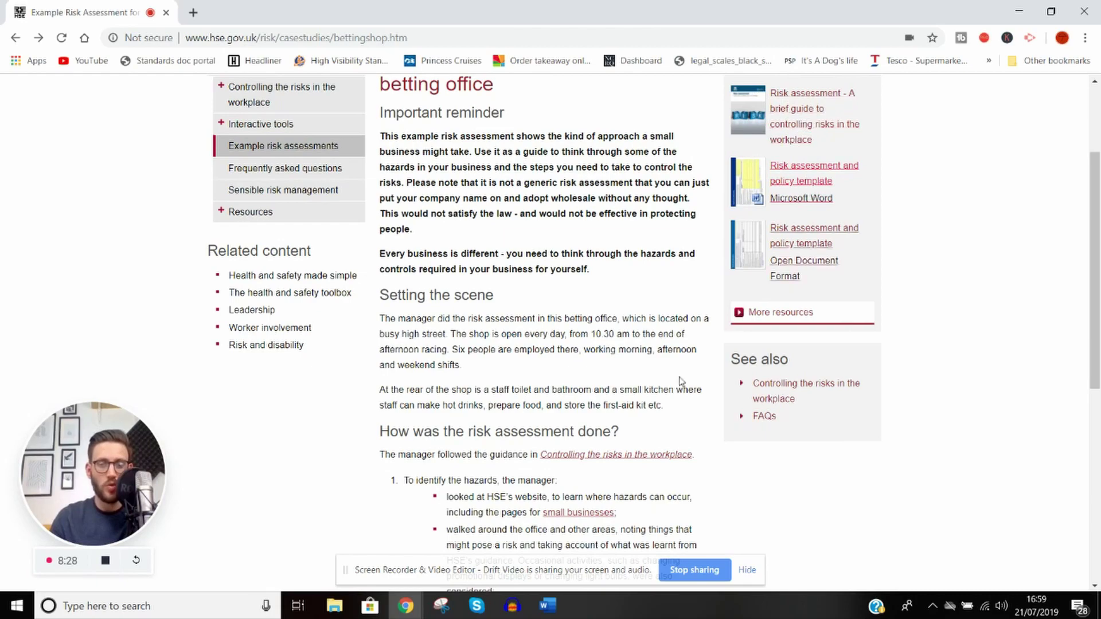
{"action": "scroll", "coordinate": [588, 348], "scroll_direction": "down", "scroll_amount": 5}
{"action": "scroll", "coordinate": [588, 344], "scroll_direction": "up", "scroll_amount": 4}
{"action": "scroll", "coordinate": [589, 336], "scroll_direction": "down", "scroll_amount": 5}
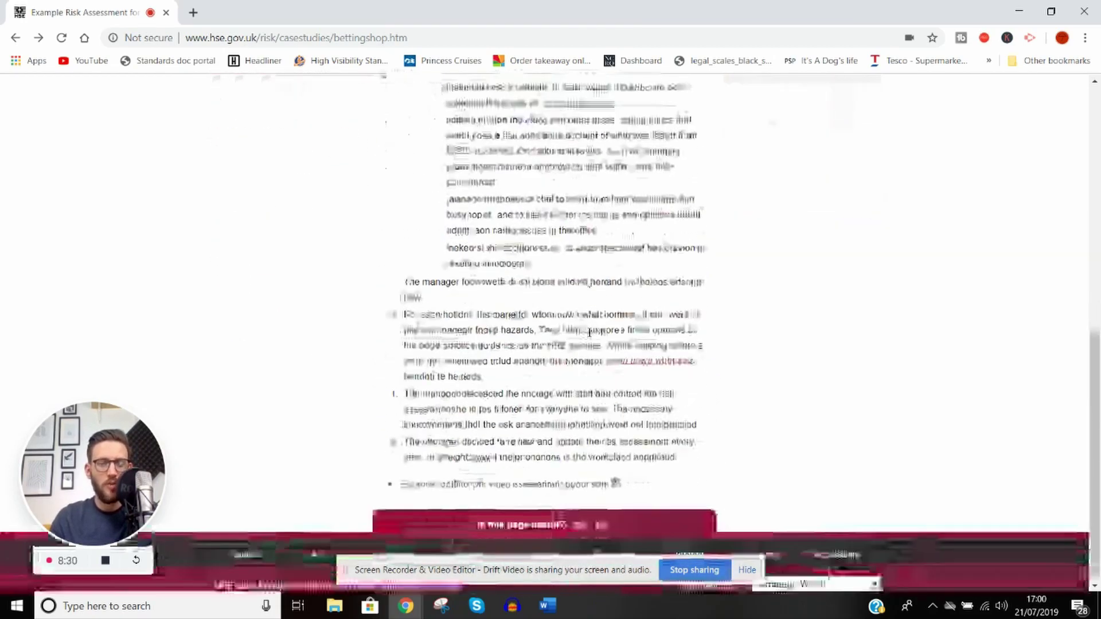
{"action": "scroll", "coordinate": [589, 333], "scroll_direction": "up", "scroll_amount": 15}
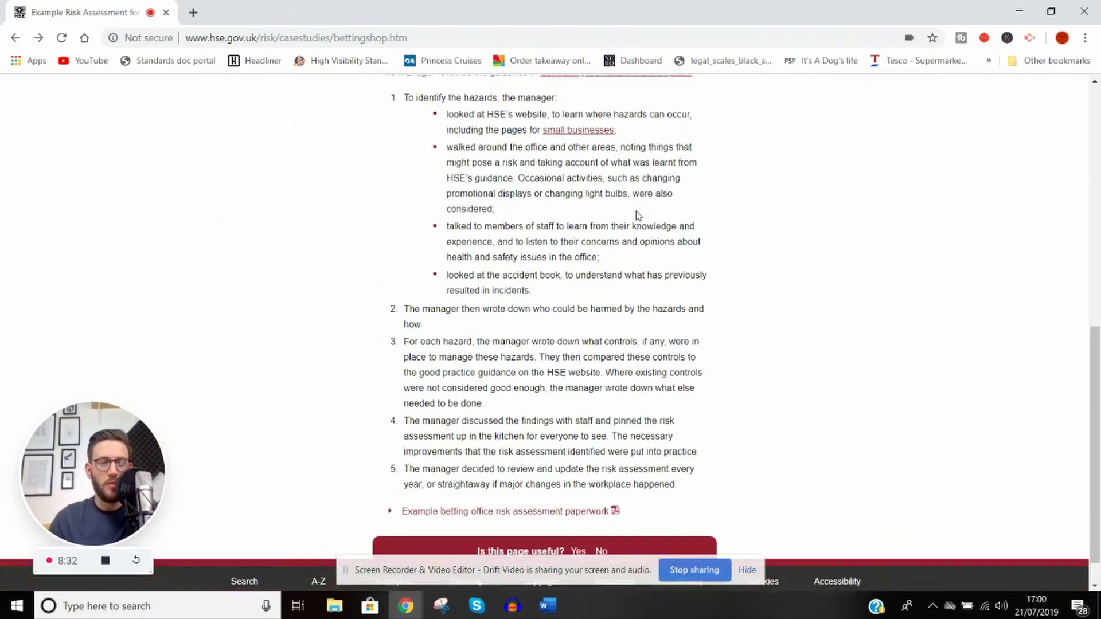